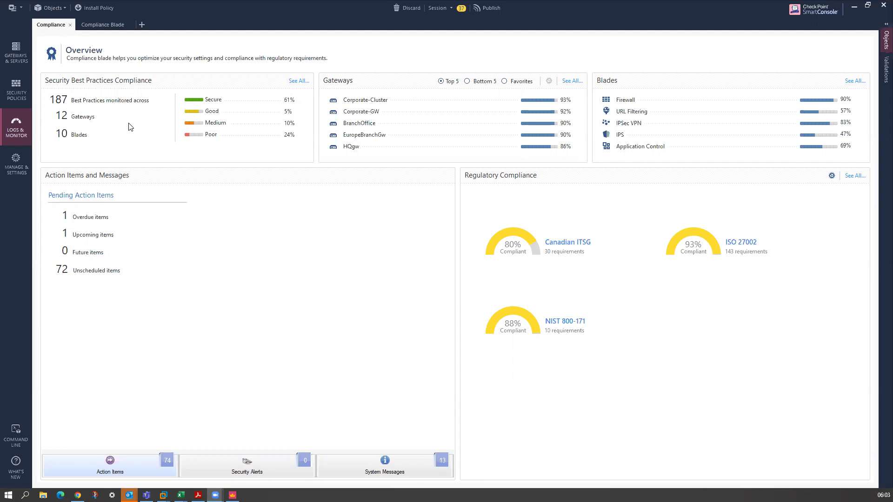
Open the MGMT server's general properties and check that the Compliance blade is enabled
left_click(16, 58)
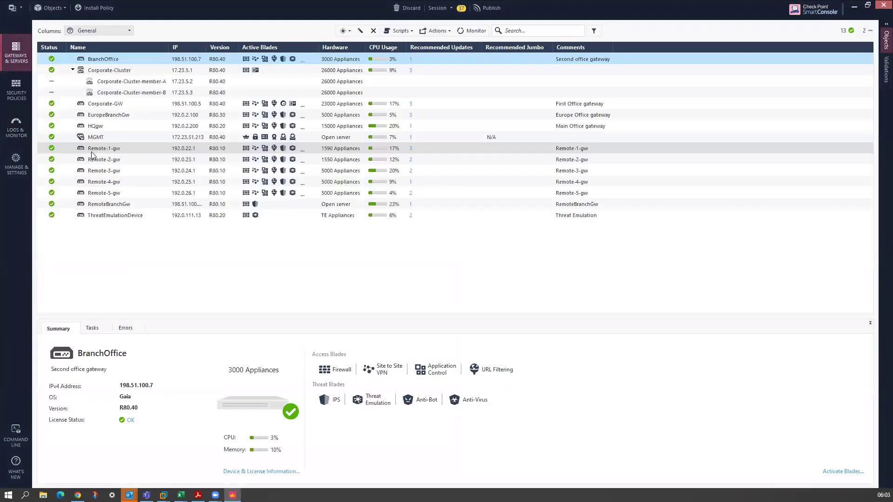
left_click(103, 137)
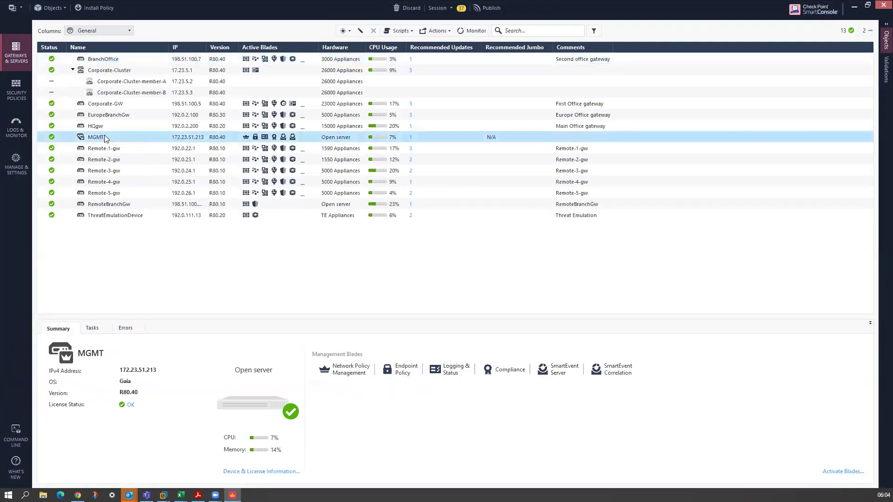
double_click(103, 137)
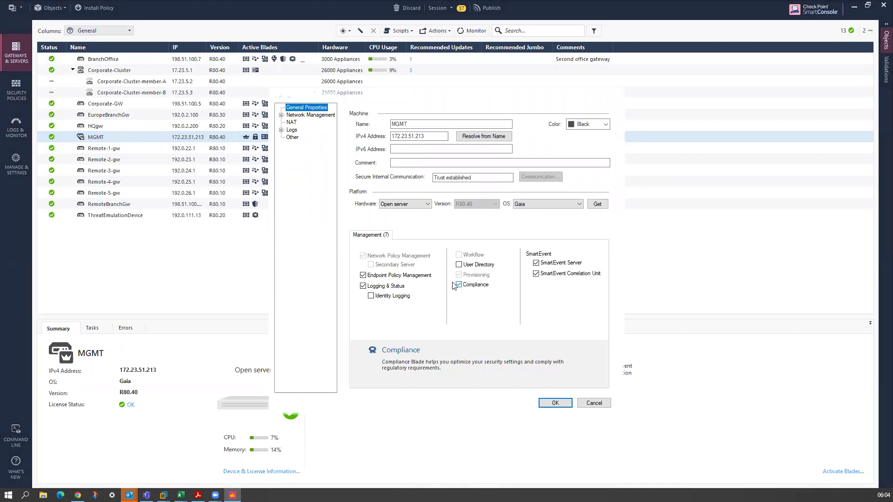
left_click(555, 407)
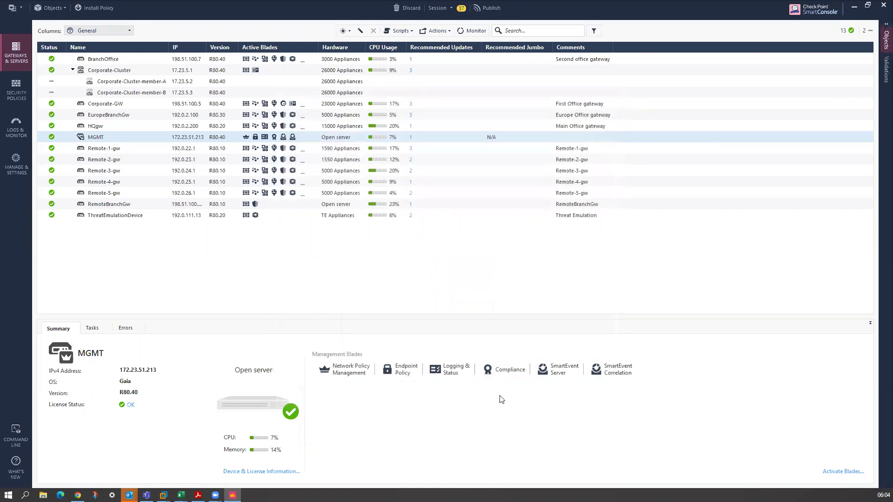
Open the full list of security best practices from the compliance overview and group it by Blade
left_click(16, 130)
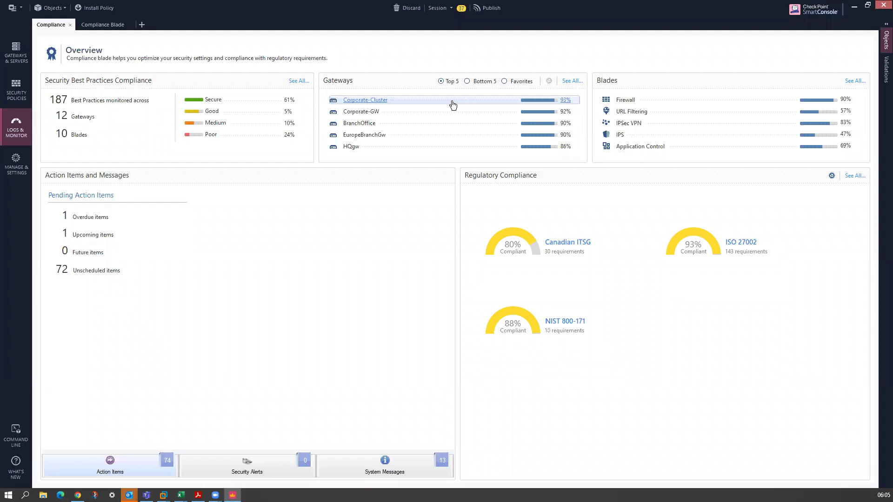
left_click(299, 81)
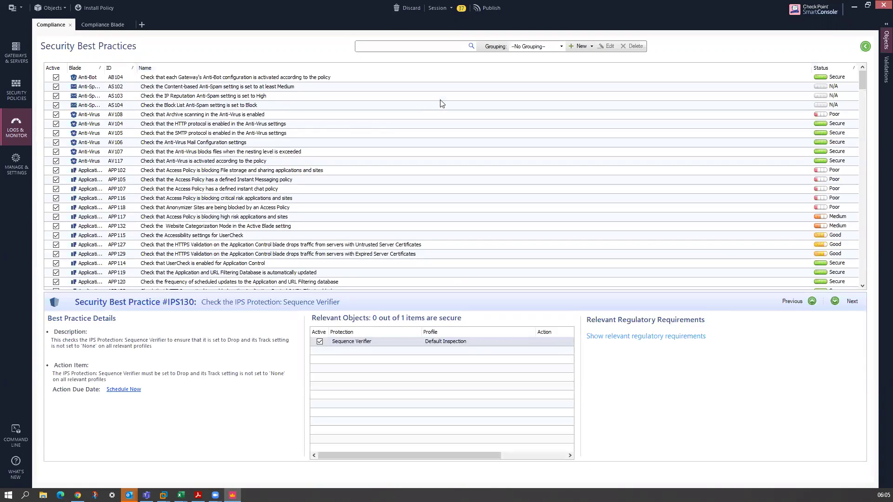
left_click(560, 46)
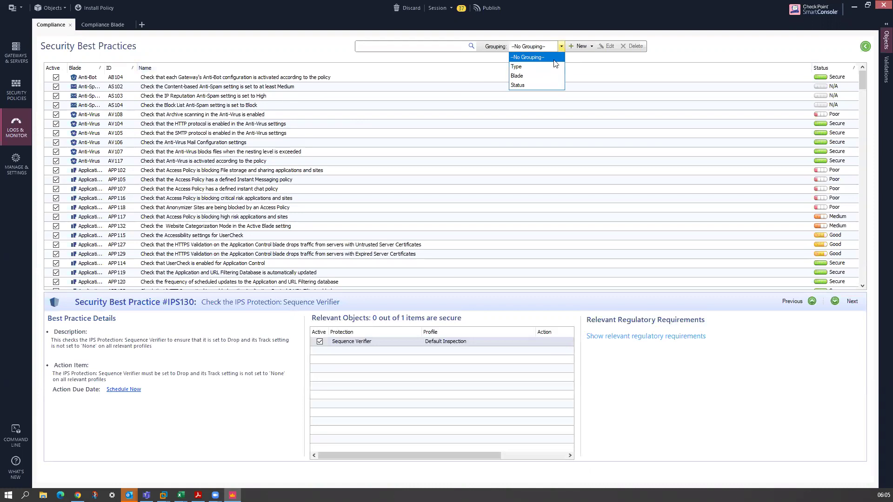
left_click(538, 76)
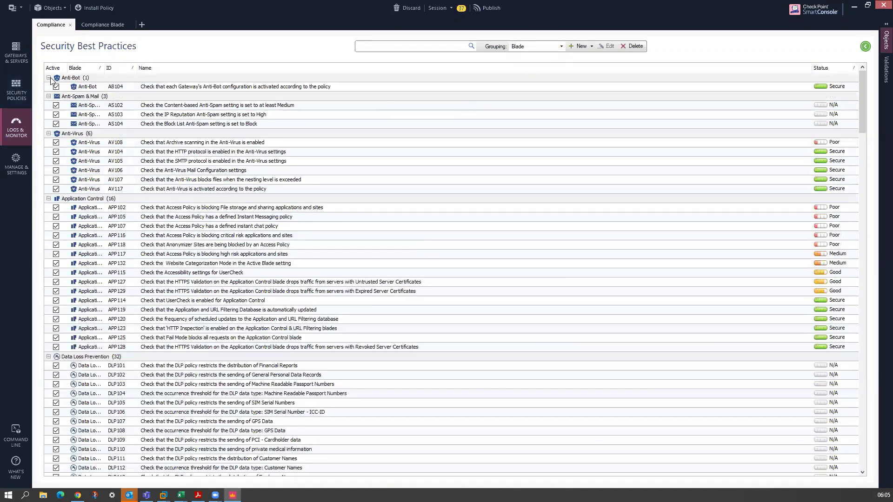
Collapse the Anti-Bot, Anti-Spam & Mail, Anti-Virus, Application Control and Data Loss Prevention groups in the best practices list
left_click(48, 78)
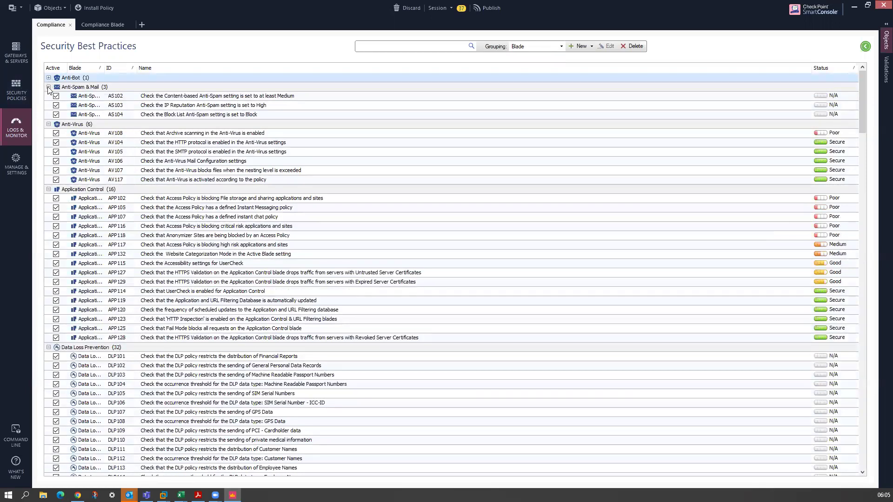
left_click(48, 87)
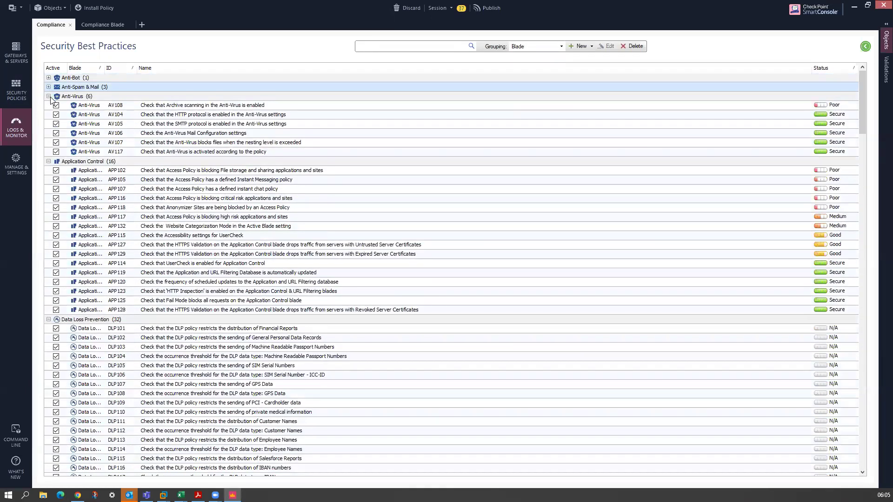
left_click(50, 100)
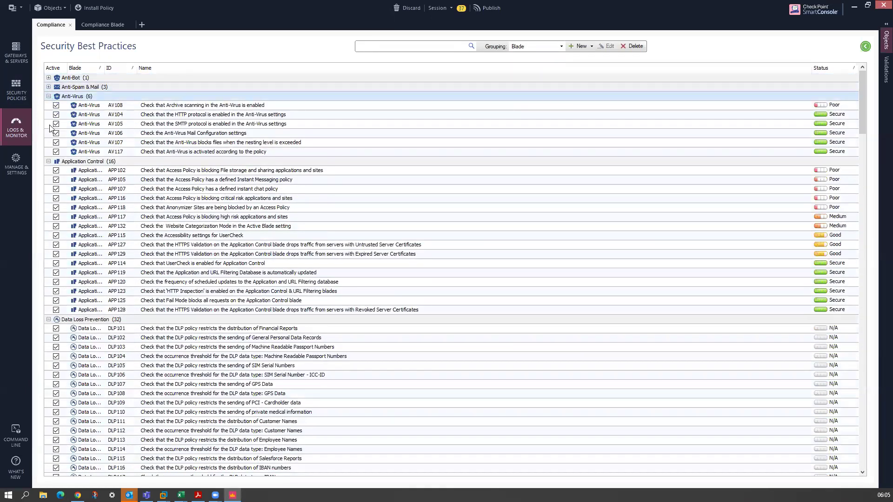
left_click(48, 162)
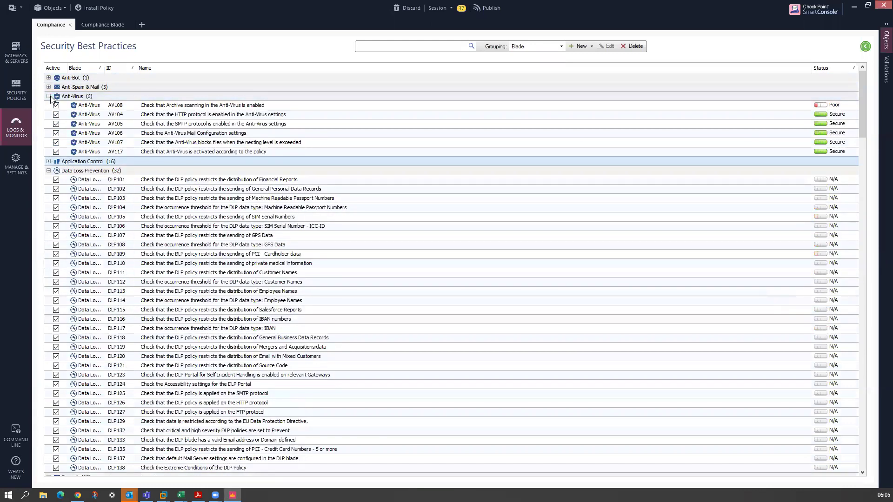
left_click(48, 97)
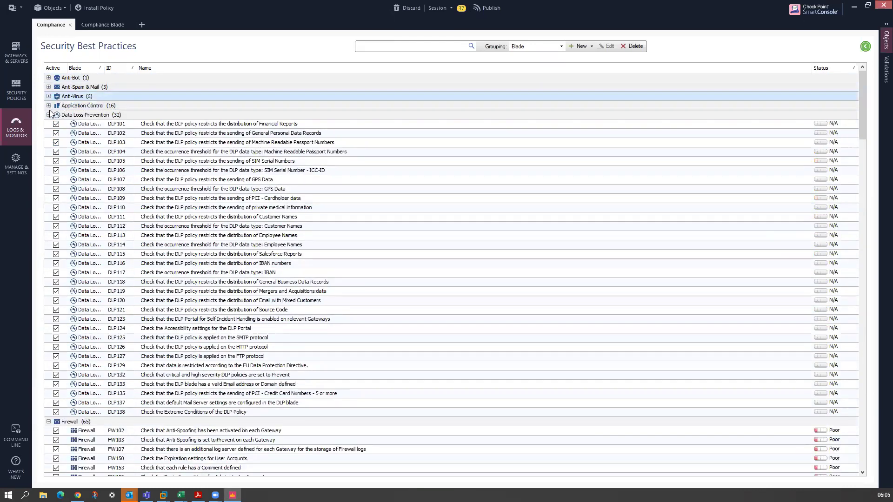
left_click(49, 115)
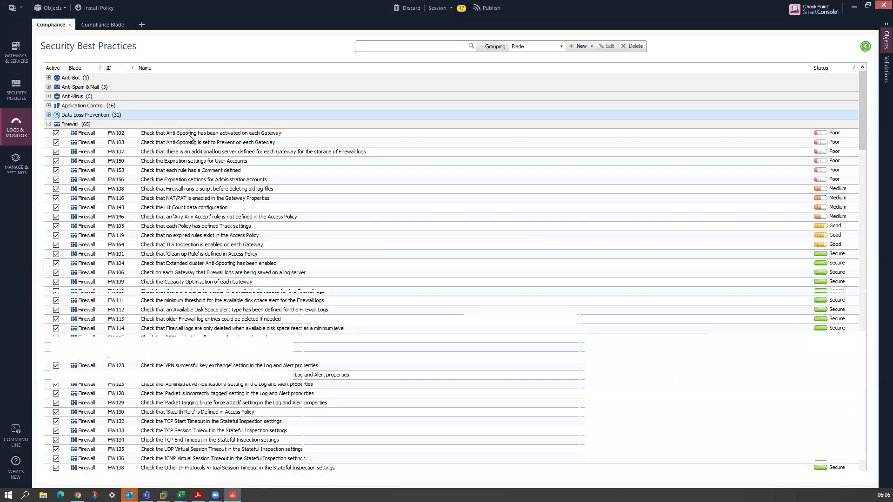
View the details of Firewall best practice FW102 and the expiration options for deactivating it, leaving without applying them
left_click(207, 135)
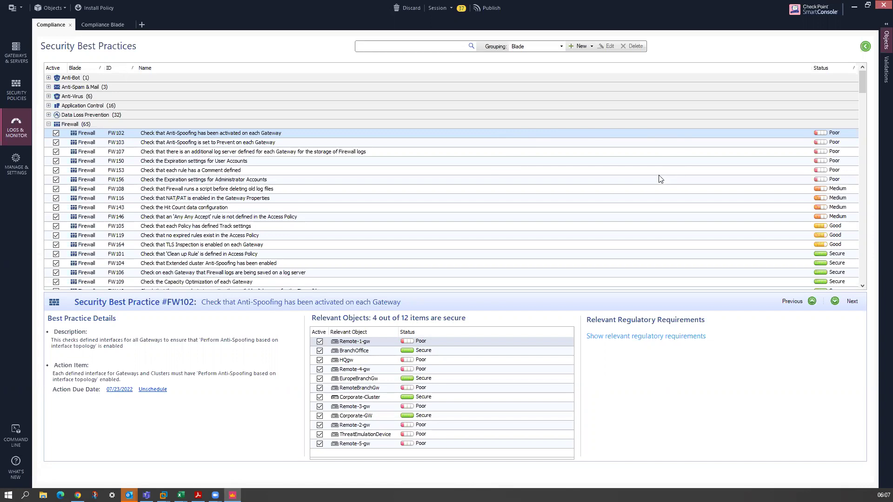
left_click(55, 133)
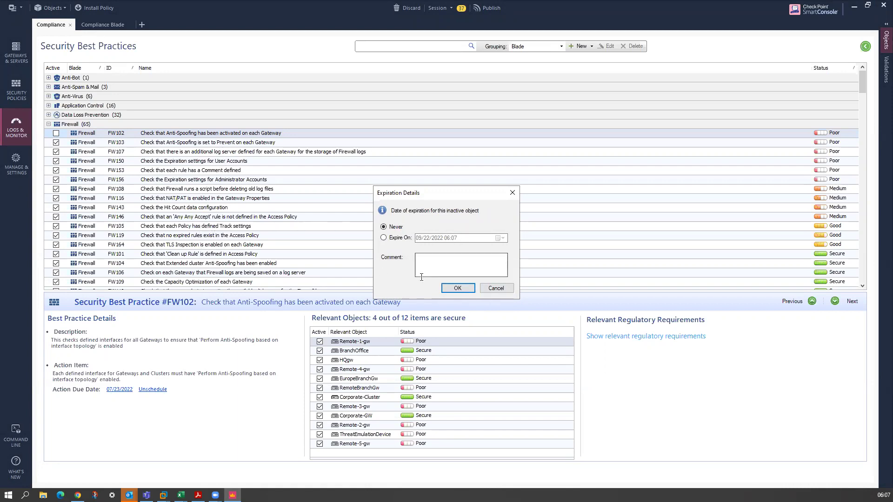
left_click(496, 289)
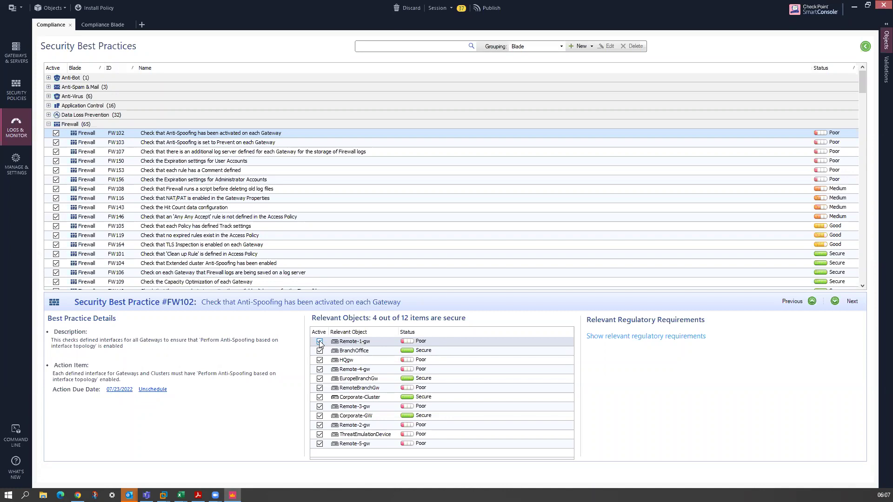
Explore the Expire On and comment options for deactivating FW102 on Remote-1-gw only, without applying them
left_click(327, 342)
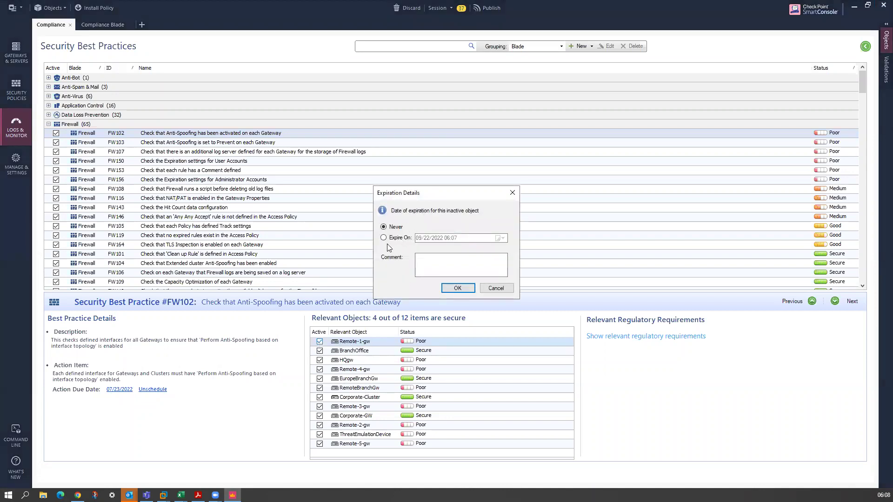
left_click(383, 239)
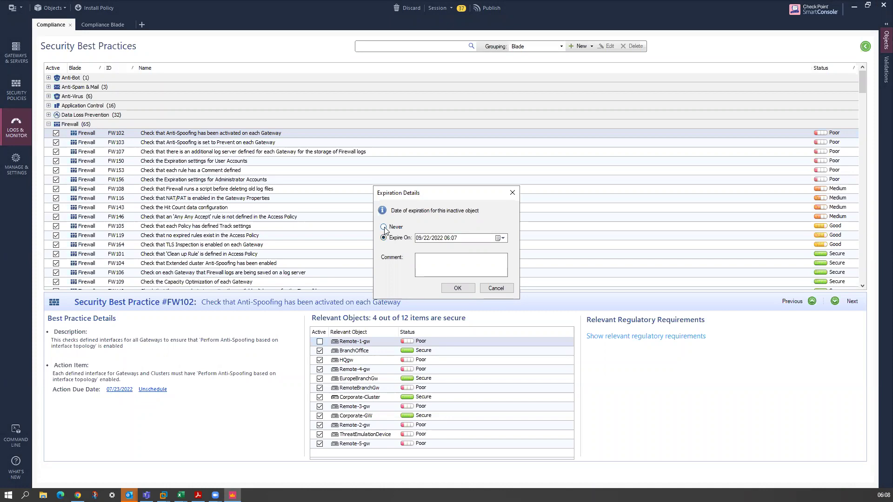
left_click(447, 260)
left_click(496, 288)
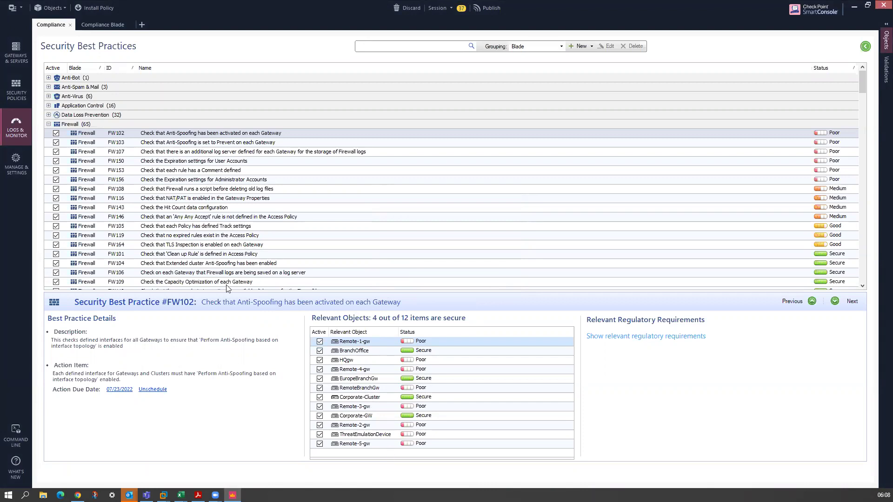
Schedule the action item of best practice FW153, which checks rule comments, with a due date of 09/24/2022
left_click(175, 171)
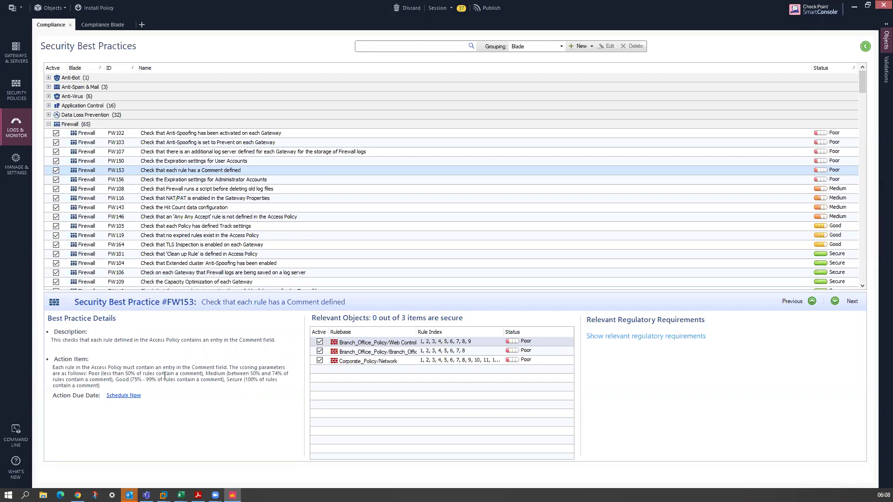
left_click(124, 399)
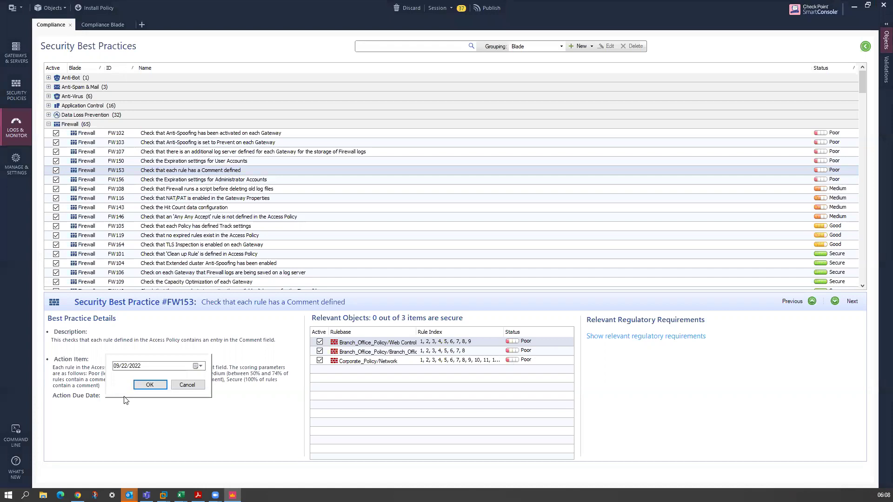
left_click(201, 367)
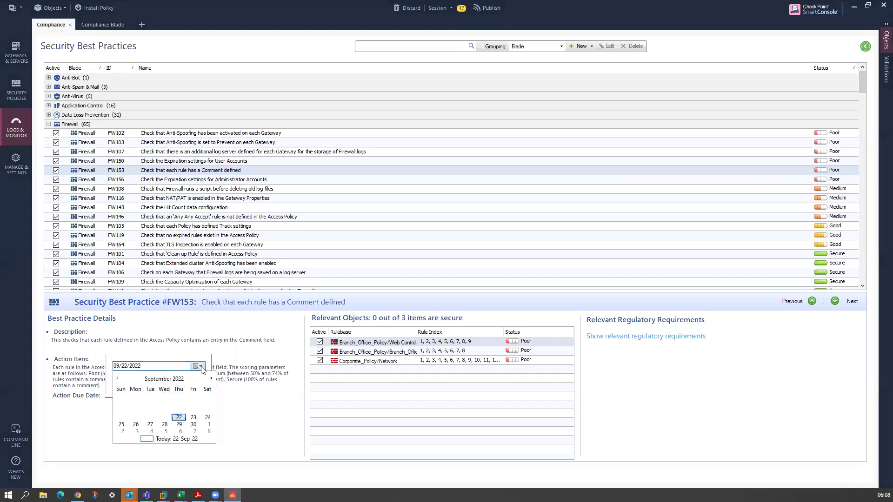
left_click(208, 419)
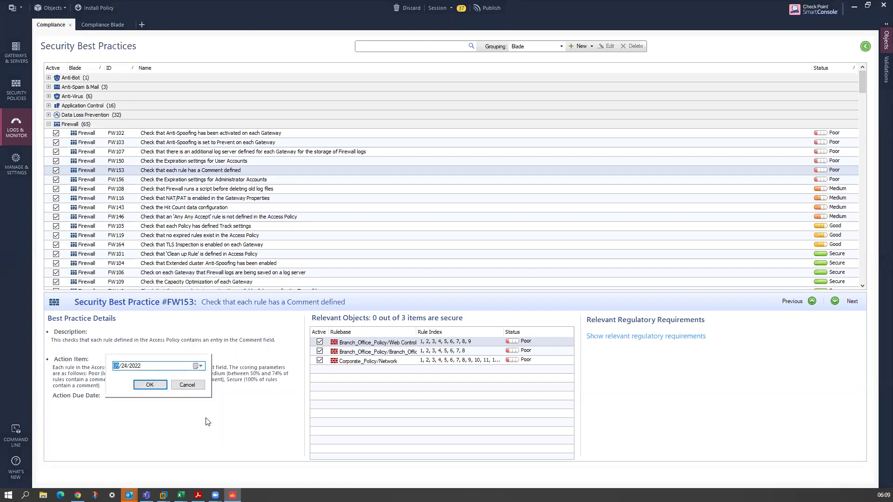
left_click(146, 385)
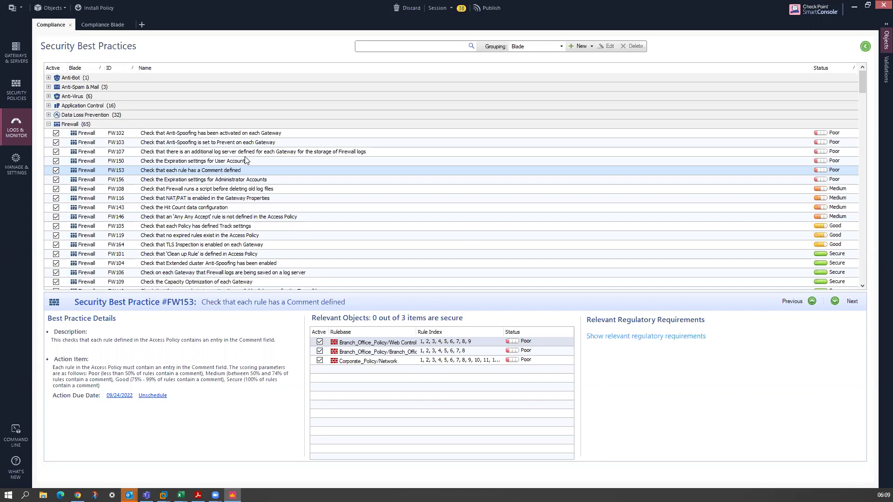
Show the relevant regulatory requirements for best practice FW102 and look through the whole list of standards
left_click(240, 135)
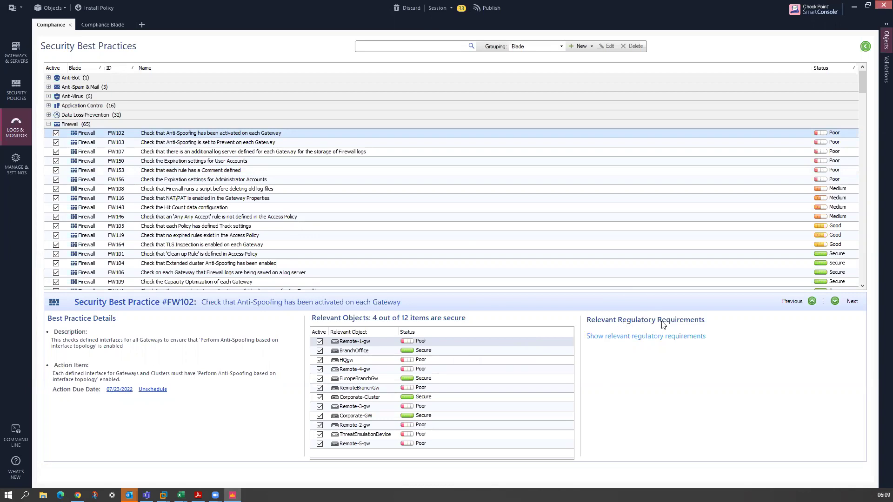
left_click(654, 342)
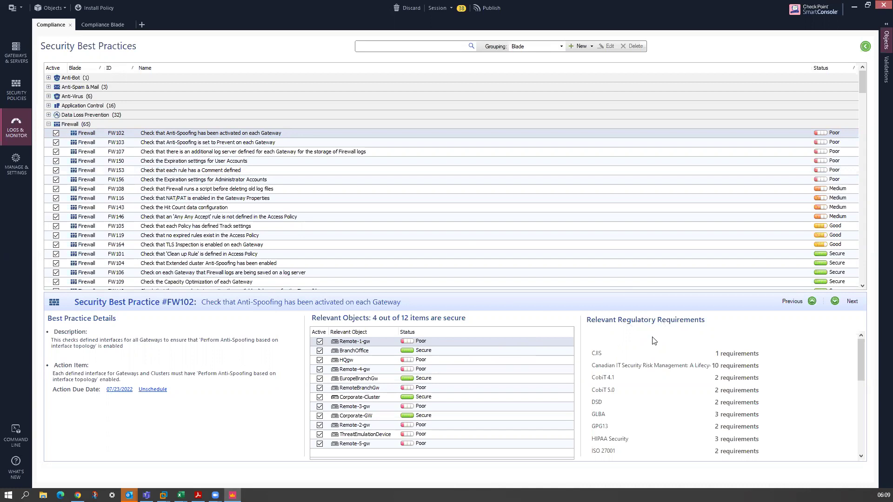
left_click_drag(860, 363, 855, 427)
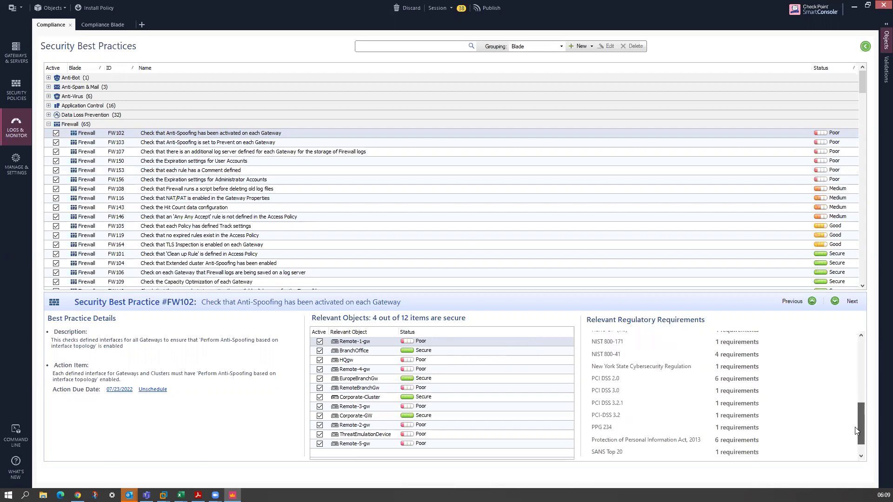
left_click_drag(856, 430, 858, 348)
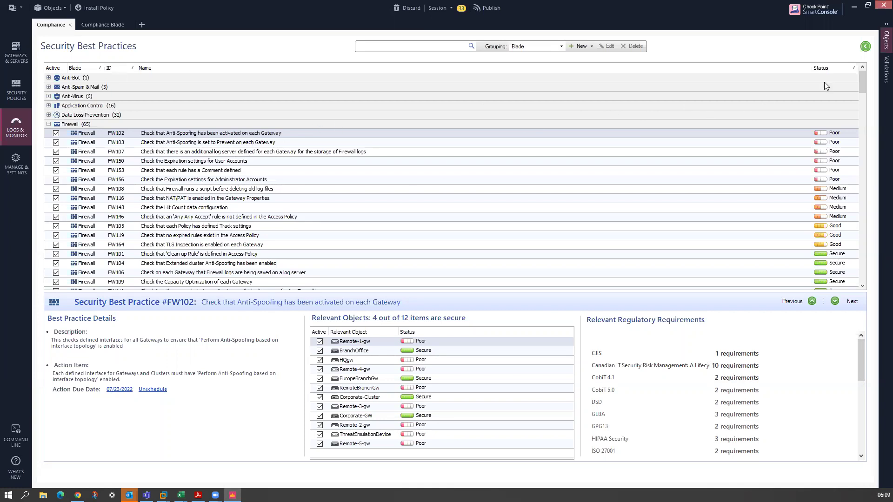
Return to the compliance overview, review the upcoming action items, and display the security alerts
left_click(865, 46)
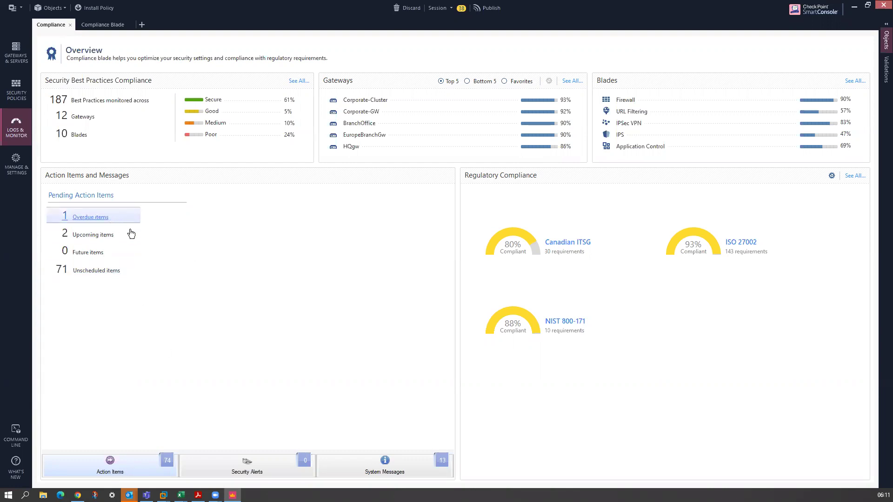
left_click(91, 238)
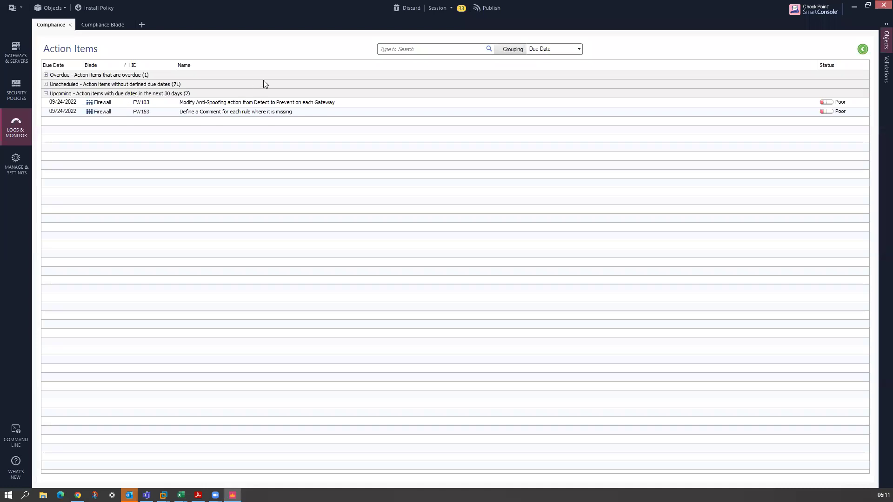
left_click(863, 49)
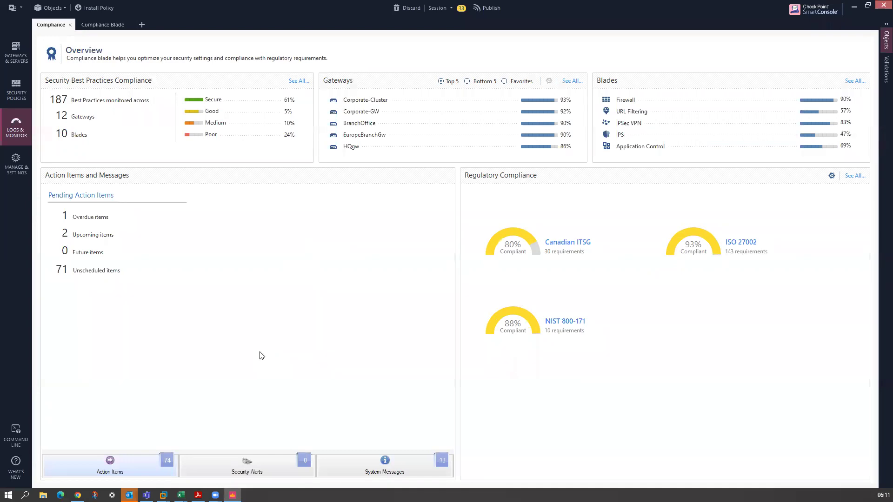
left_click(256, 470)
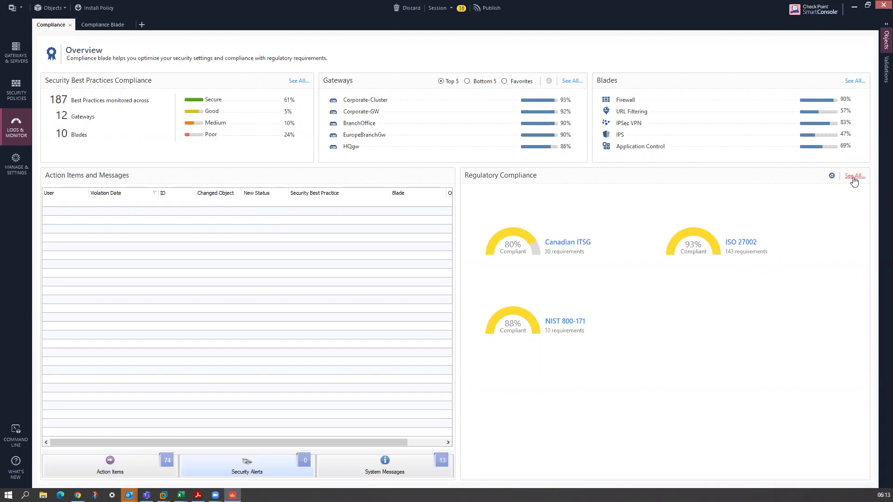
View the compliance scores for all regulatory standards, and close the list
left_click(853, 177)
mouse_move(613, 197)
left_mouse_down()
mouse_move(612, 339)
mouse_move(625, 346)
mouse_move(627, 194)
left_mouse_up()
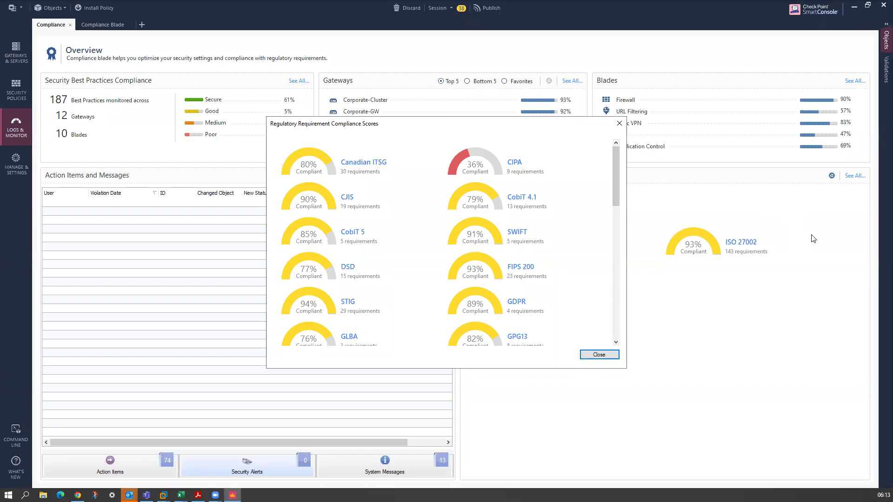
left_click(599, 355)
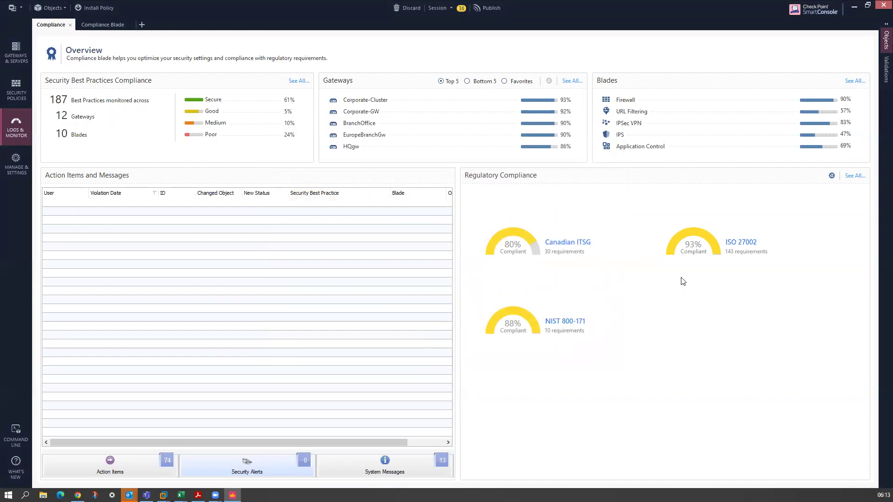
Review the ISO 27002 regulatory requirements with their related best practices and objects, and return to the compliance overview
mouse_move(692, 248)
left_click(692, 251)
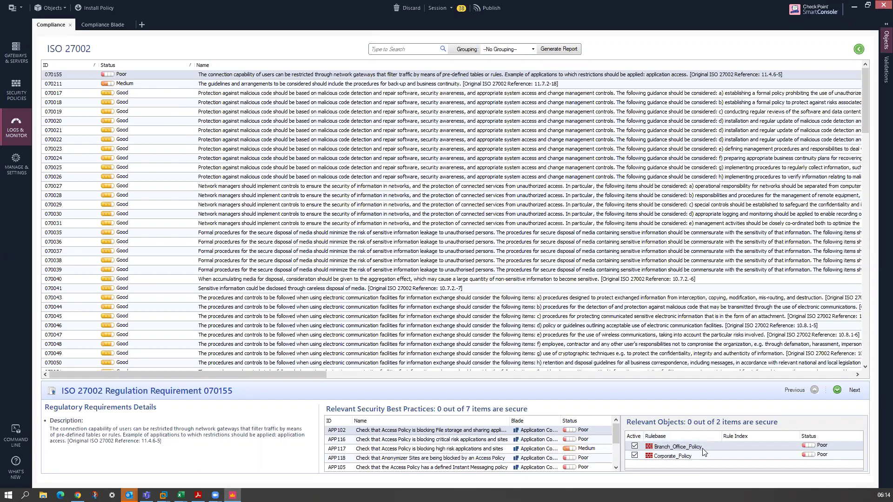
mouse_move(729, 460)
left_click(859, 49)
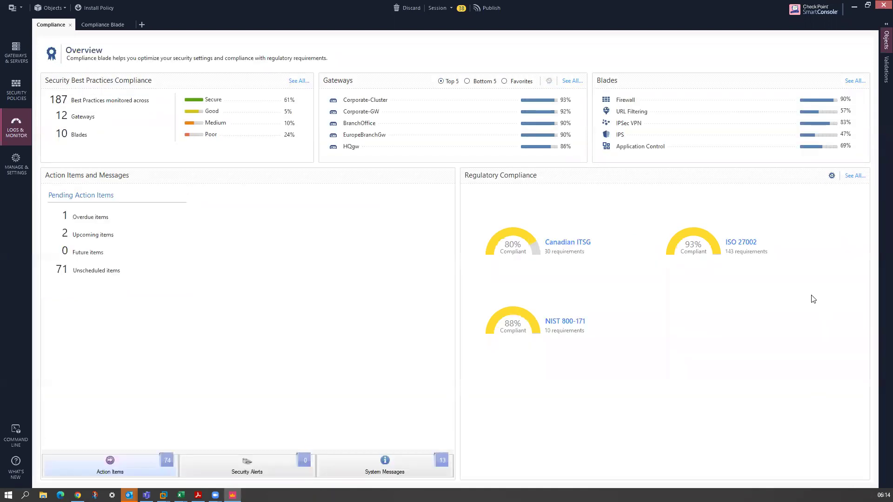
left_click(697, 250)
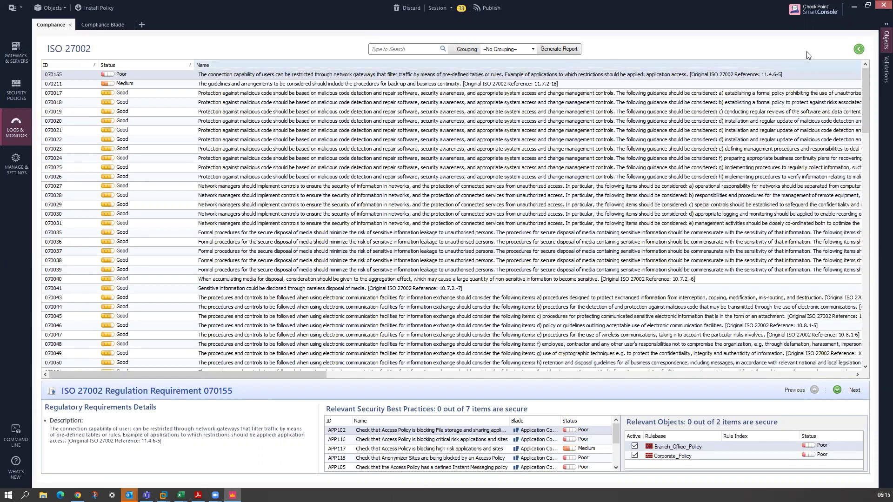
left_click(859, 49)
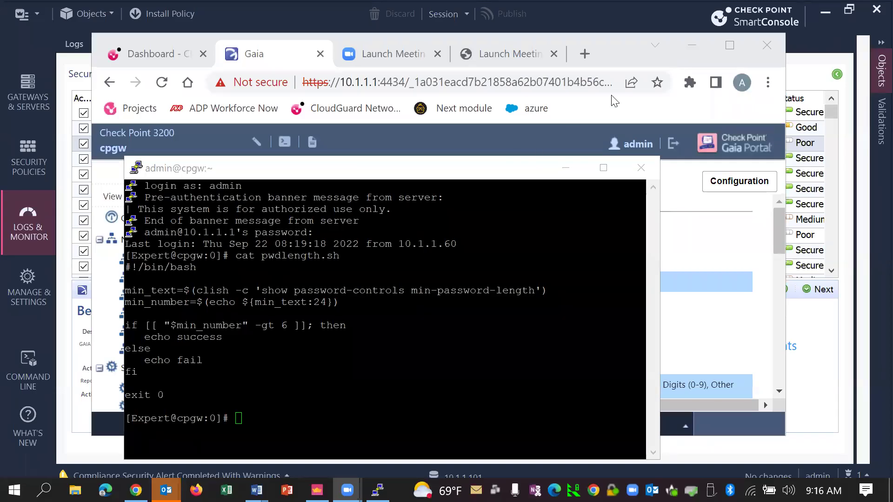
Minimize the SSH terminal to check the minimum password length in the Gaia password policy, and switch back to SmartConsole
left_click(566, 174)
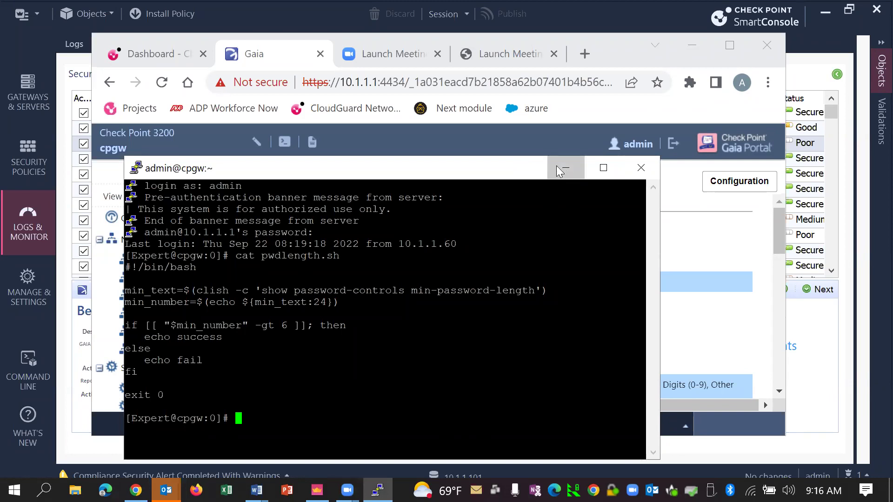
left_click(563, 169)
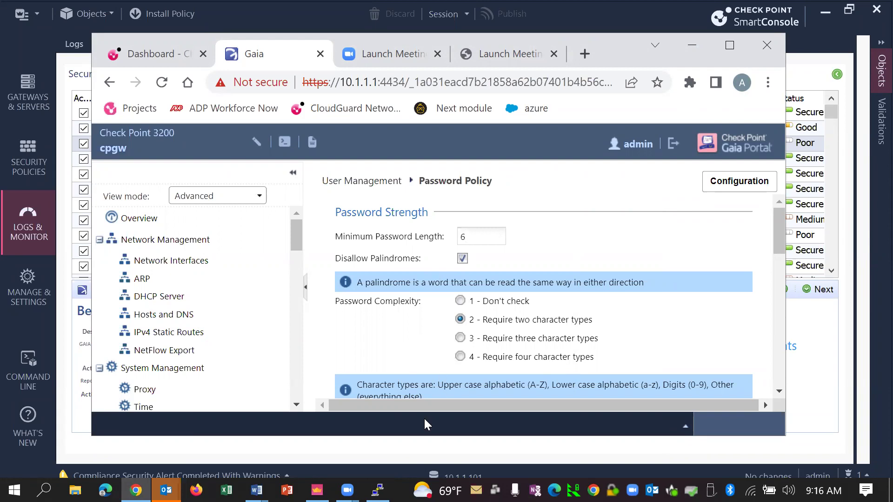
left_click(429, 452)
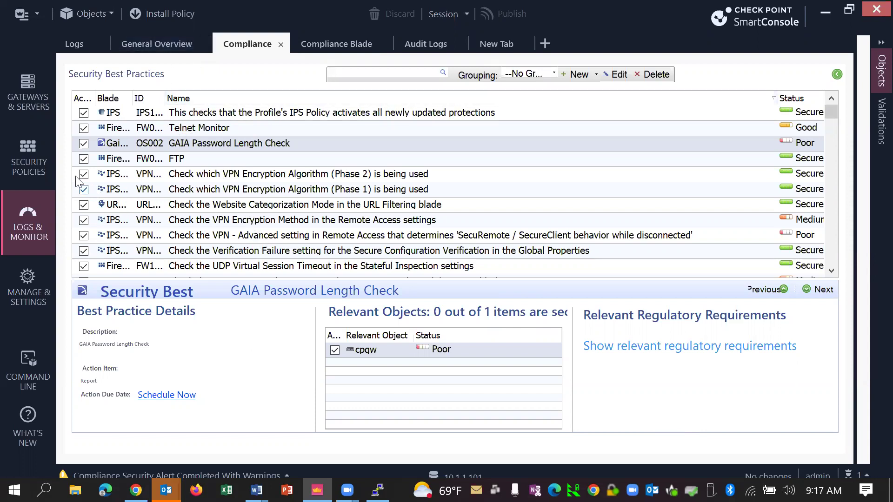
Leave the best practices list and open the Compliance blade's settings in the management settings
left_click(837, 75)
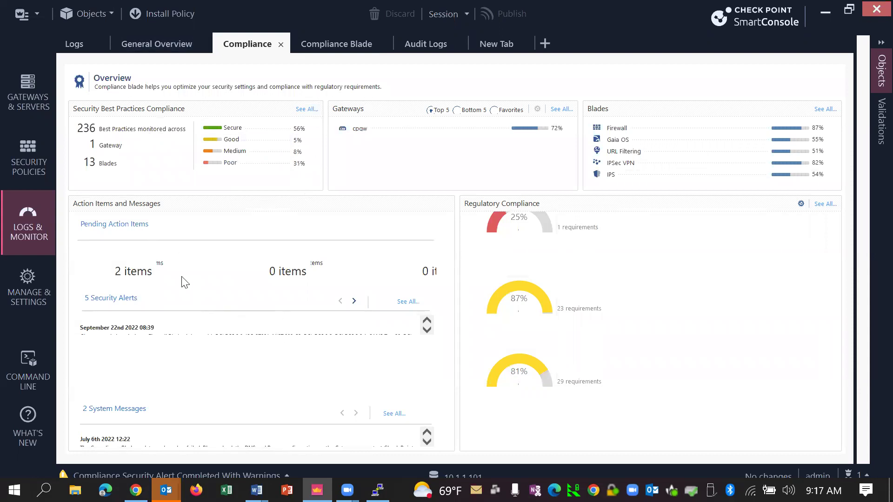
left_click(19, 285)
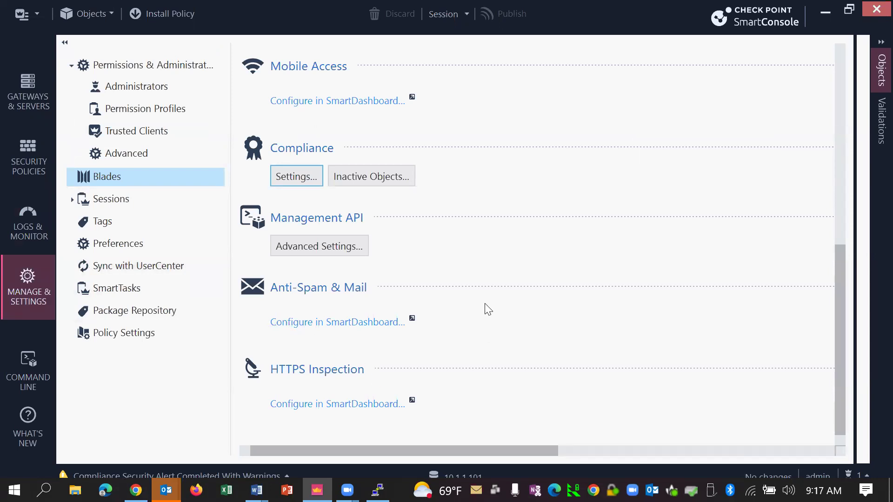
left_click(300, 177)
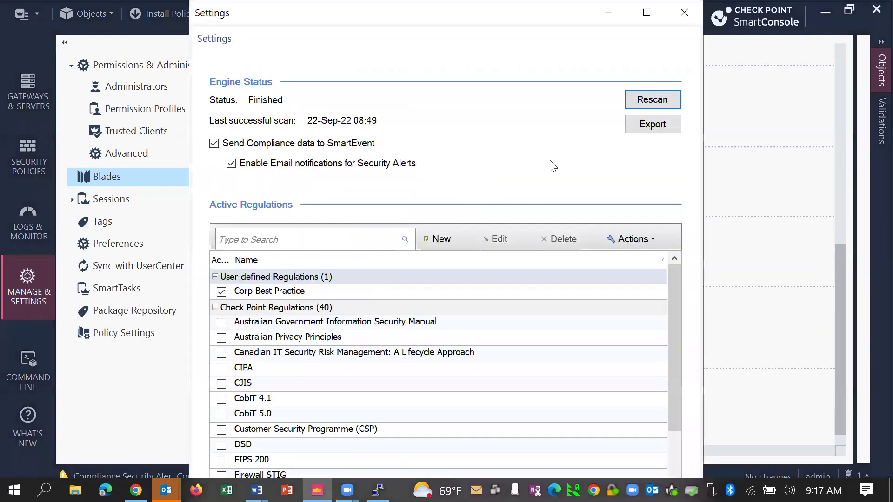
View the actions available for the Corp Best Practice regulation, and inspect its definition and requirements without saving
left_click(358, 293)
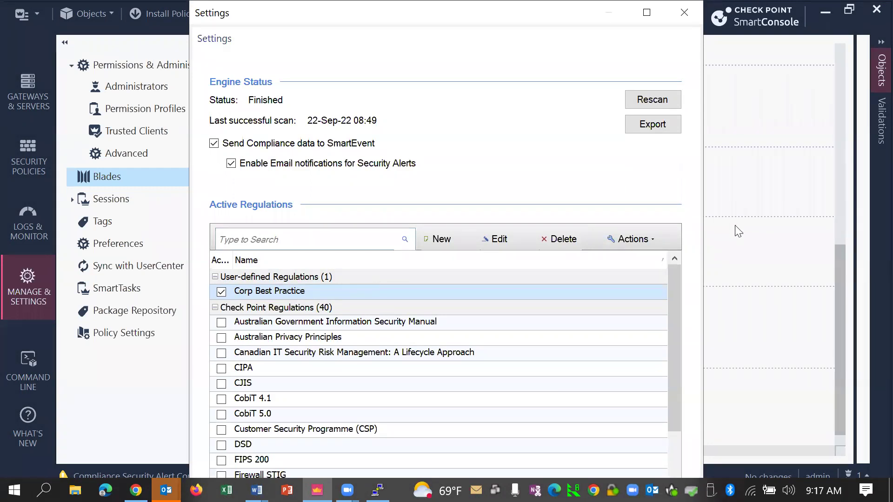
left_click(646, 243)
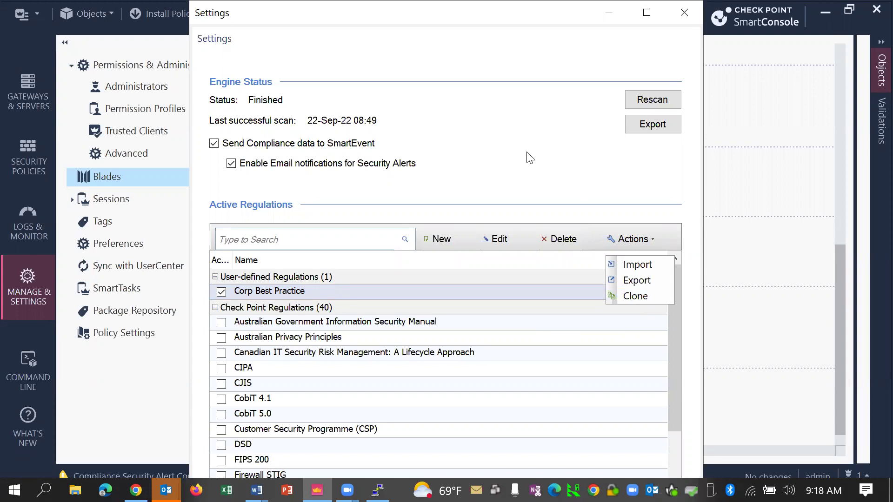
left_click(349, 289)
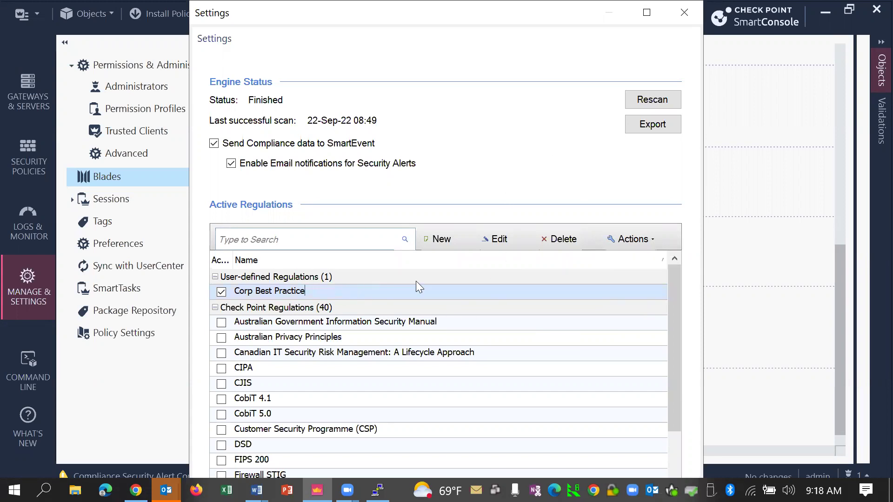
left_click(496, 239)
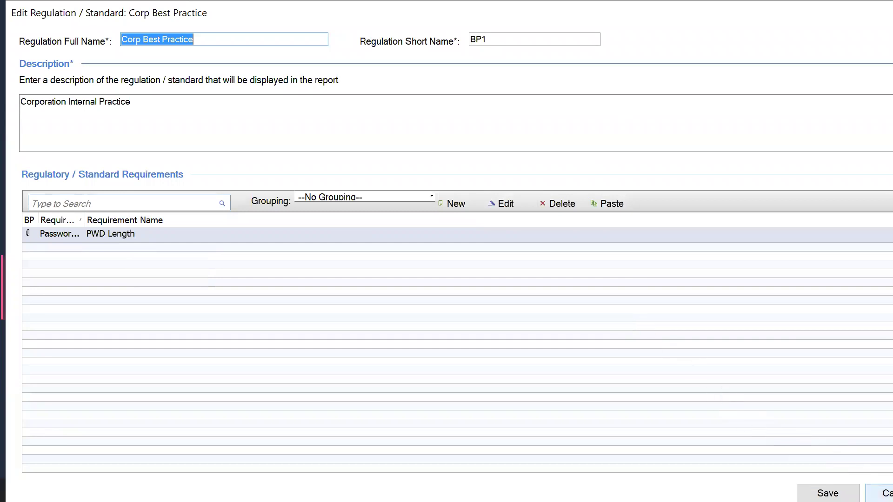
left_click(881, 493)
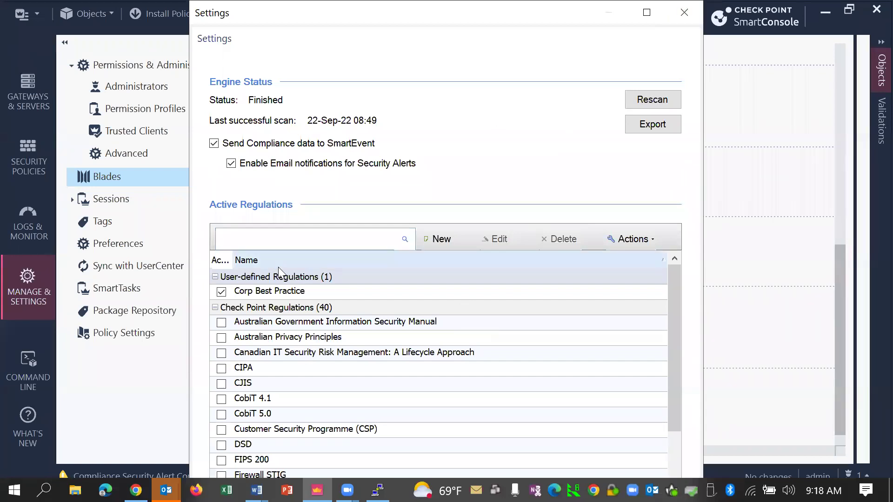
View the blank form for adding a new regulation, cancel it, and close the Compliance settings
left_click(448, 239)
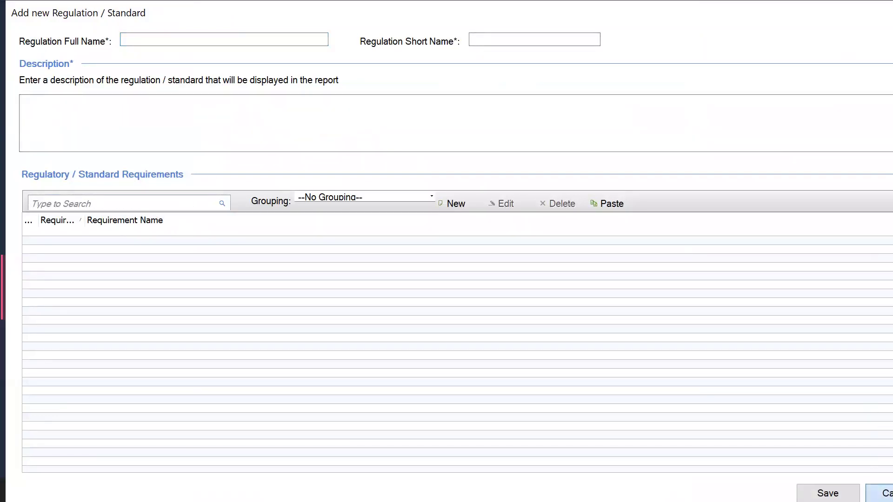
left_click(880, 493)
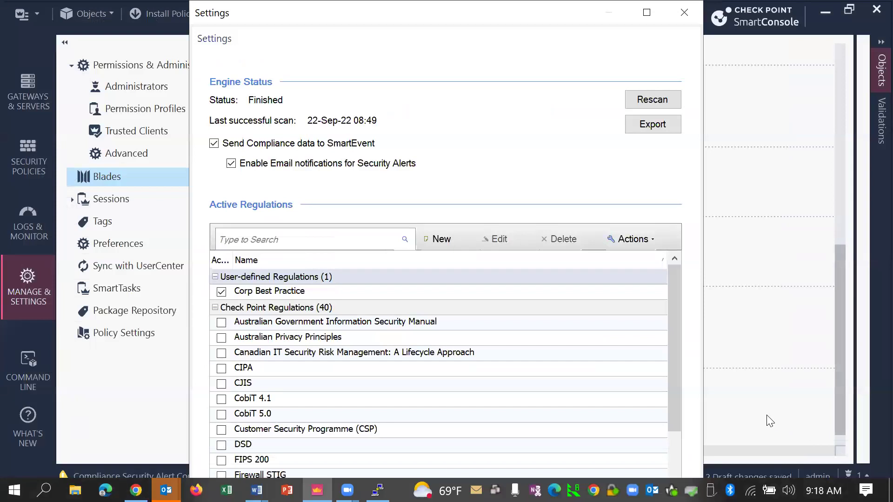
left_click(683, 14)
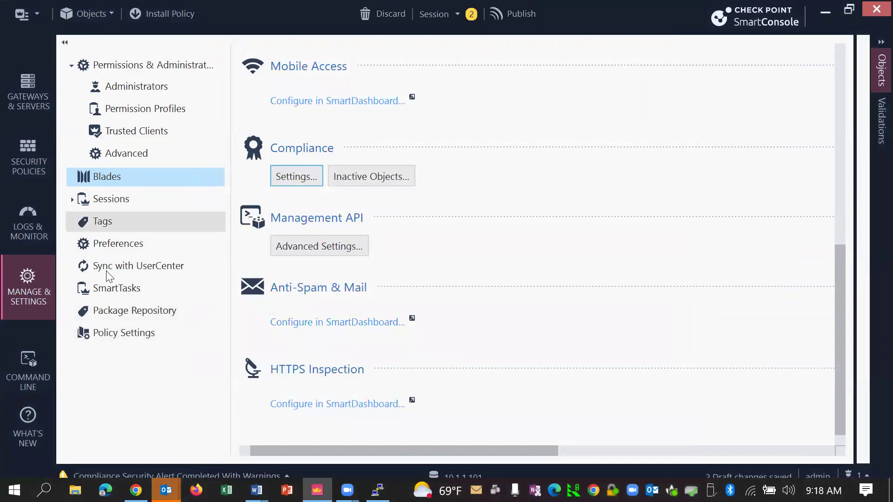
Display all security best practices in the Compliance view and compare the details of FTP and GAIA Password Length Check
left_click(28, 218)
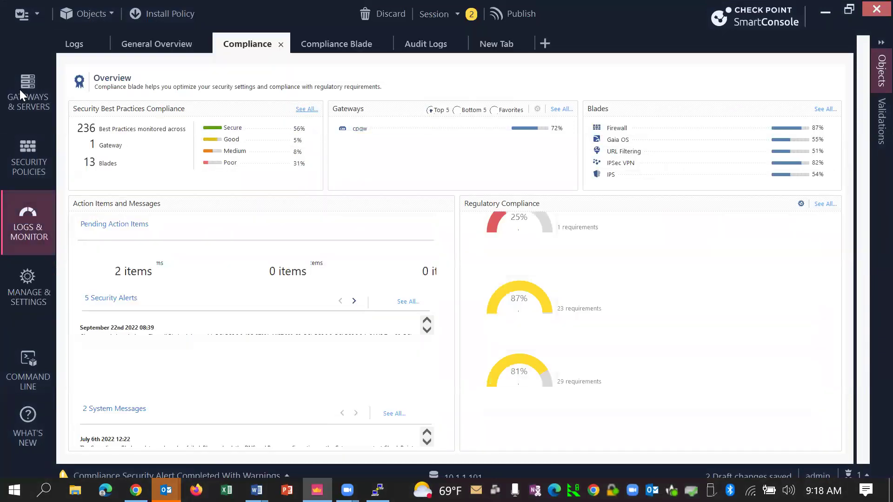
left_click(305, 110)
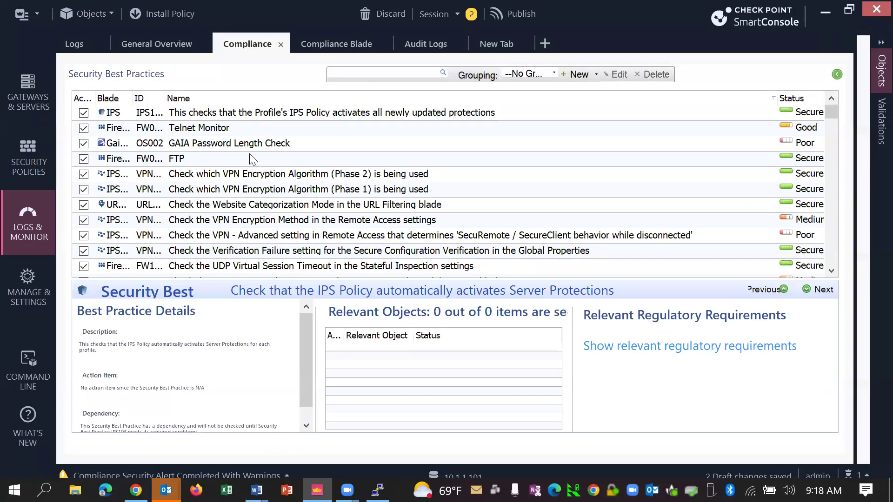
left_click(250, 159)
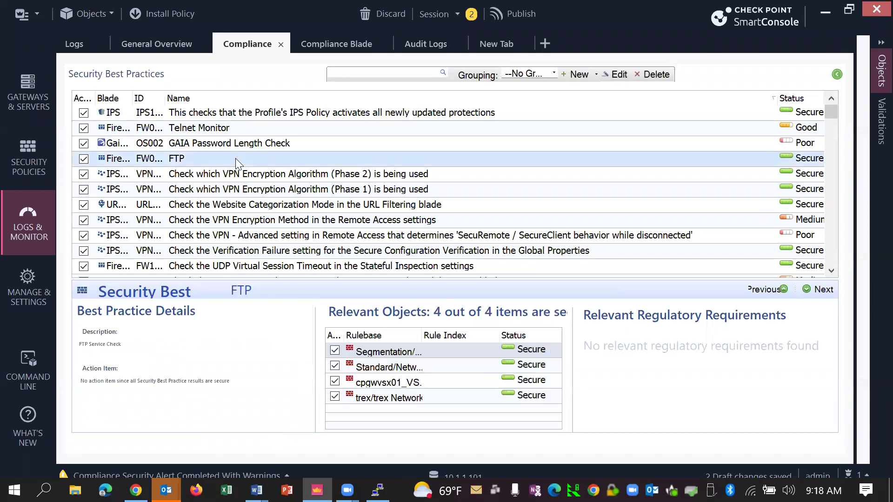
left_click(241, 141)
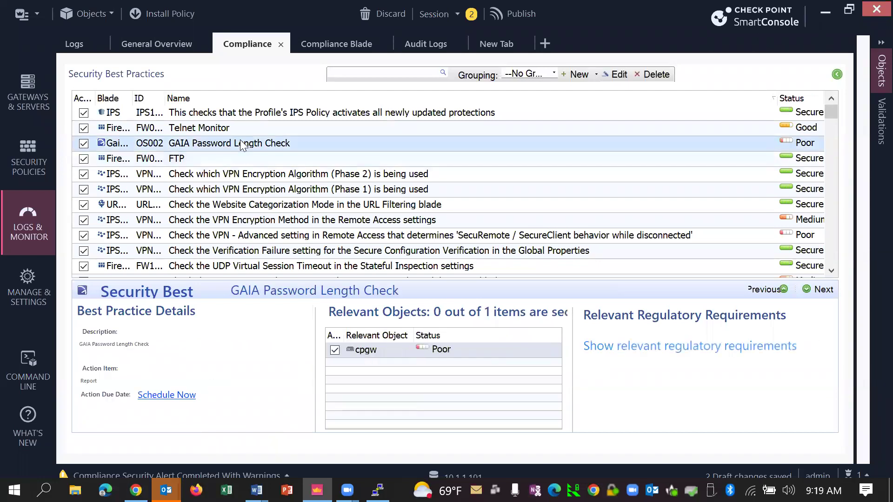
left_click(234, 157)
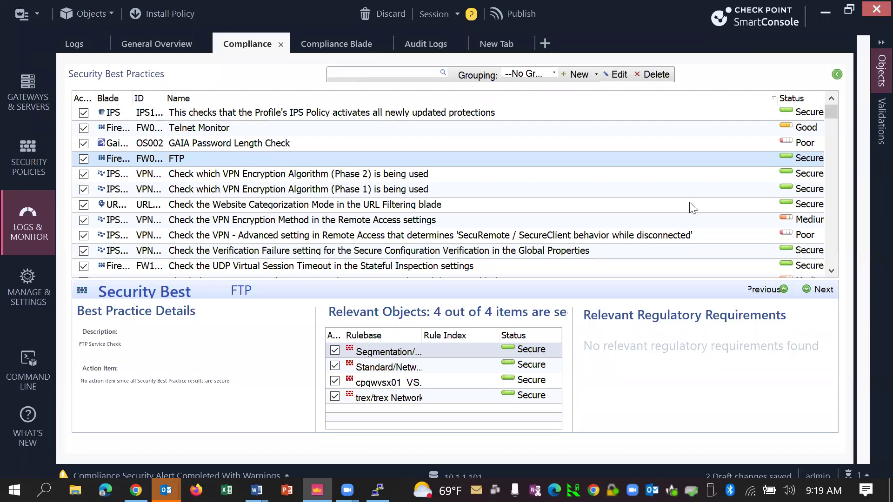
Open the FTP best practice for editing, examine its rule definition and violation scoring in full size, and cancel
right_click(205, 160)
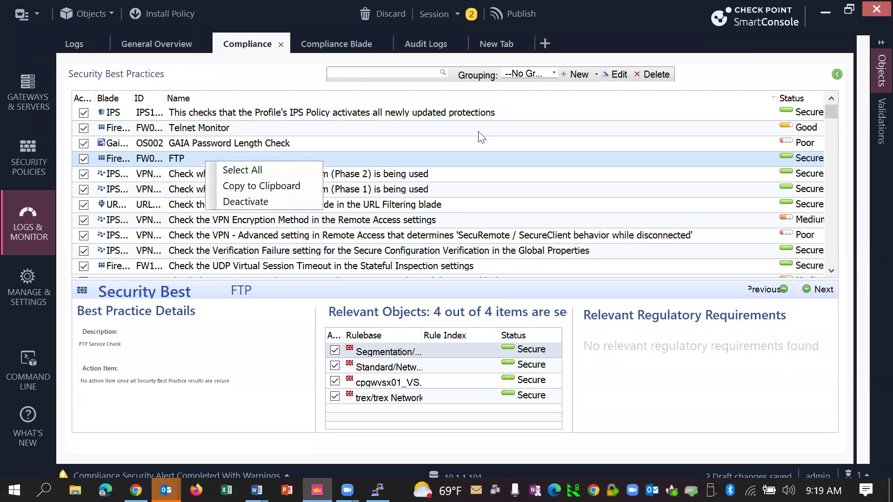
left_click(612, 75)
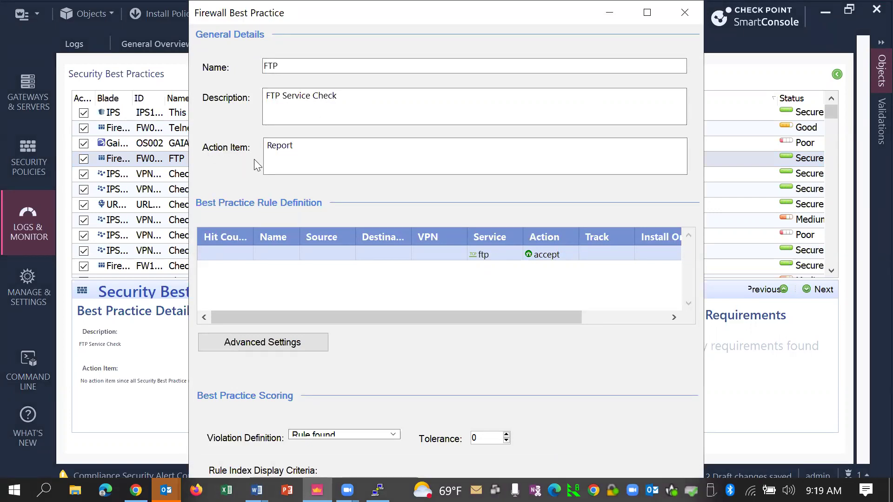
left_click(340, 150)
double_click(496, 9)
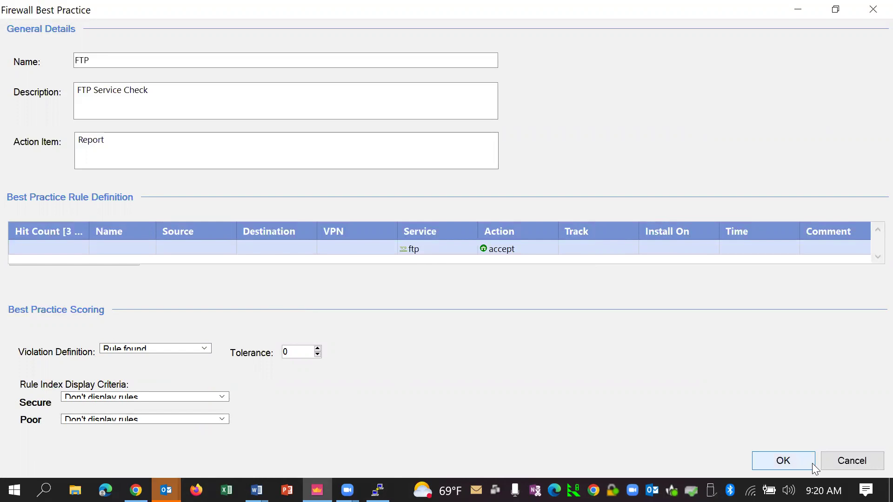
left_click(844, 465)
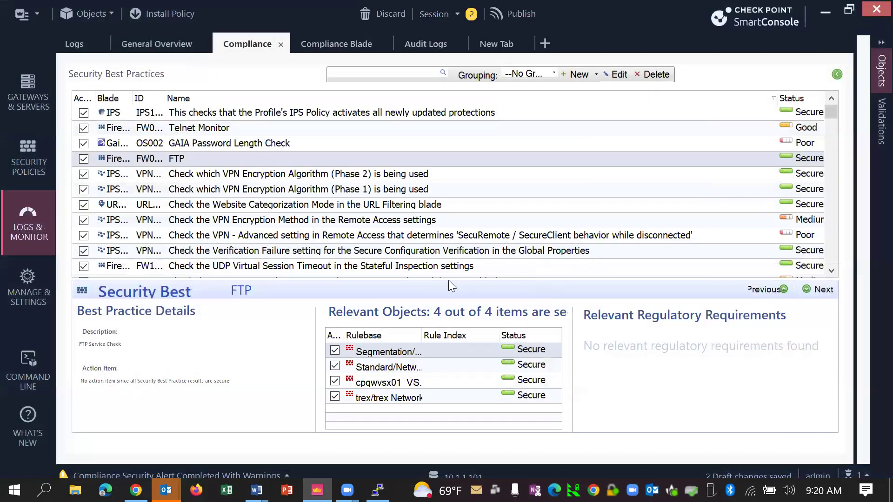
Add the ftp service to the services and applications of rule 3, FTP, in the Standard access control policy
left_click(25, 156)
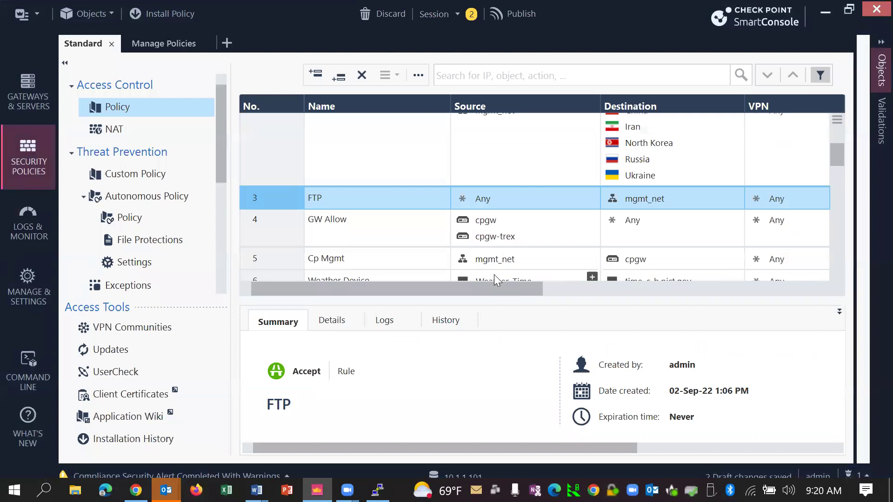
left_click_drag(495, 285, 691, 290)
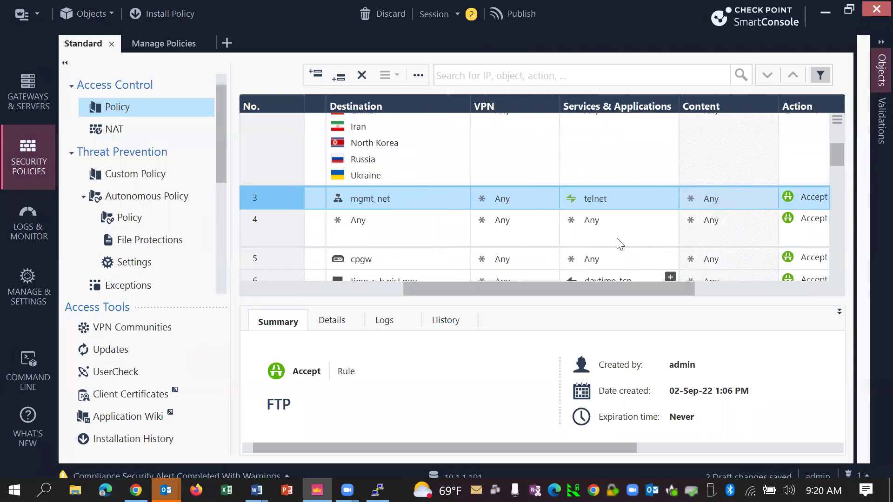
left_click(649, 192)
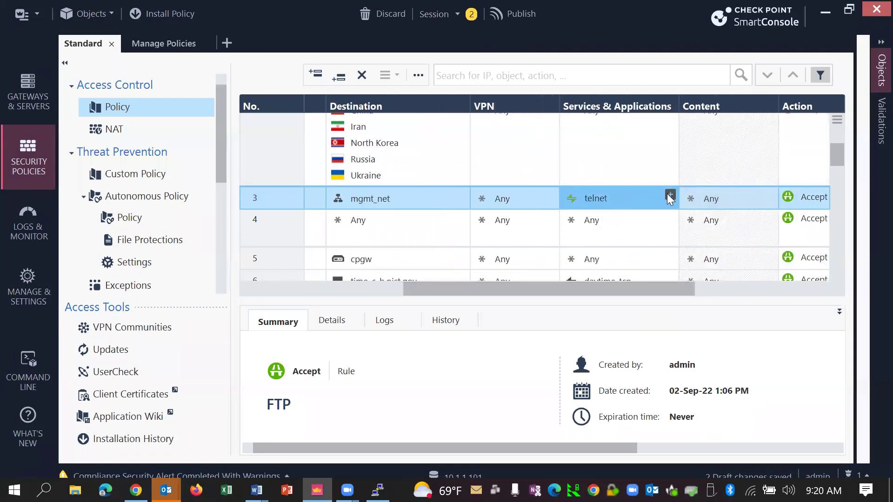
left_click(669, 195)
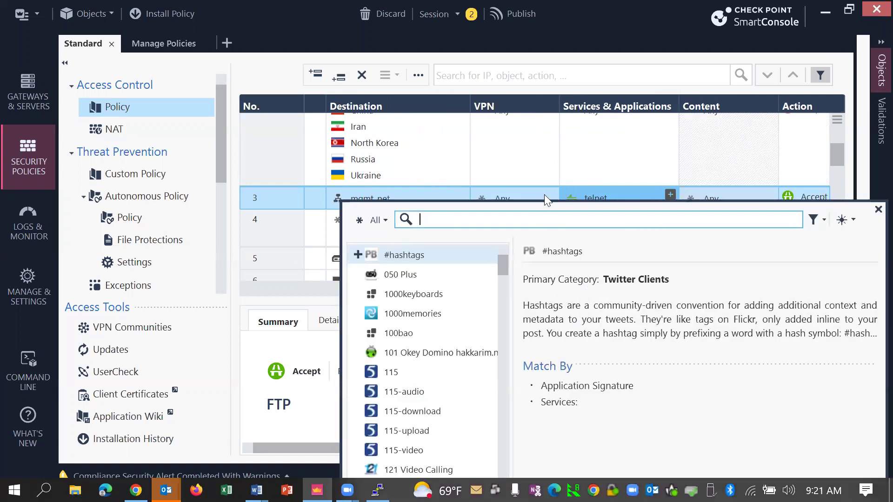
type("ftp")
key("Escape")
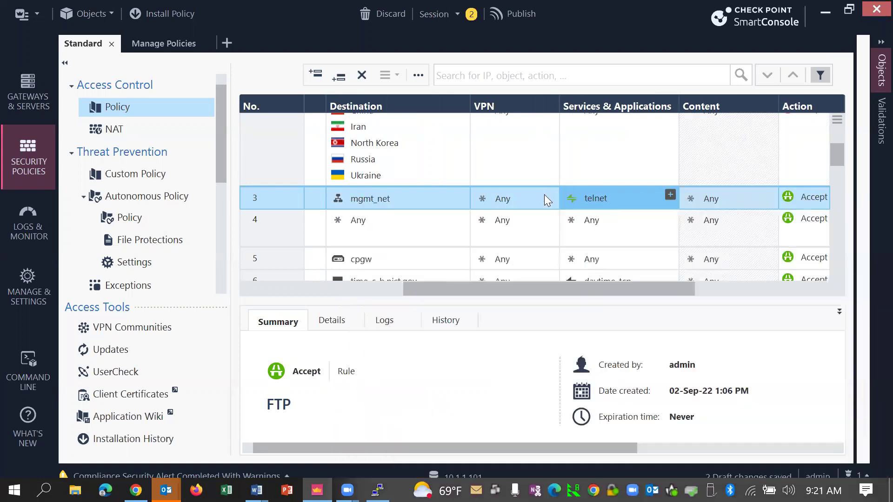
left_click(669, 194)
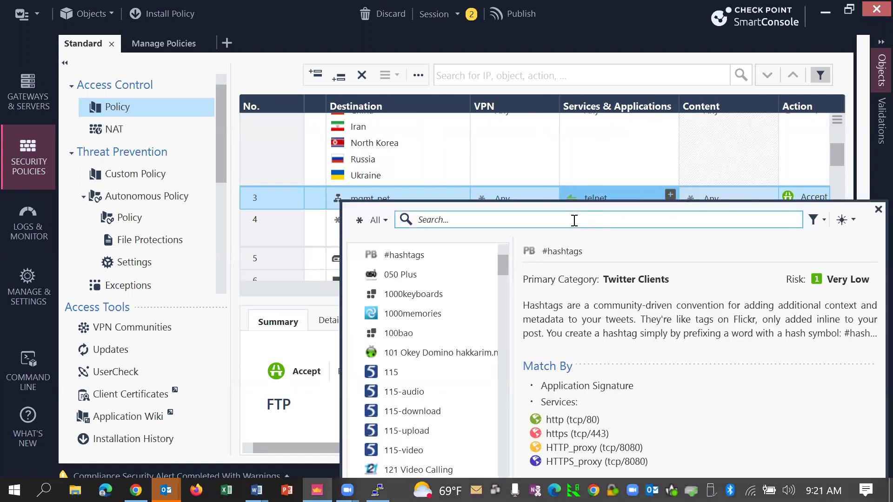
type("ftp")
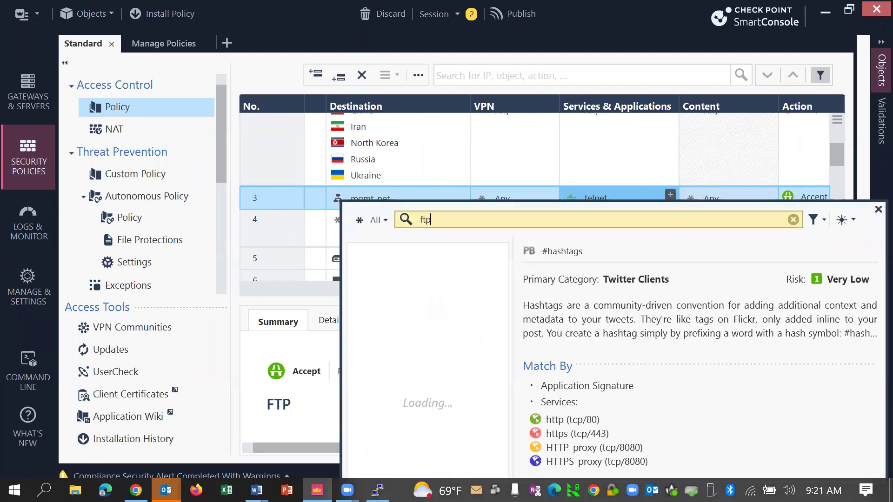
left_click(358, 274)
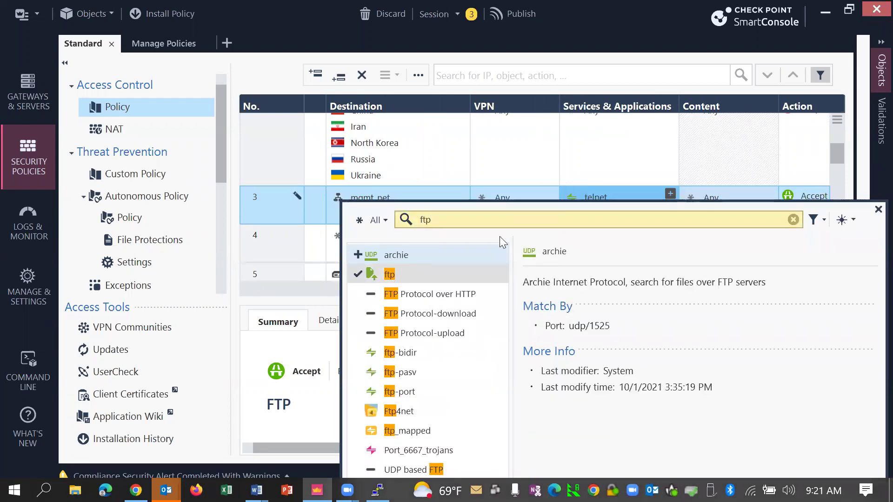
Remove the telnet service from rule 3, FTP, in the Standard policy and publish the session changes
left_click(877, 210)
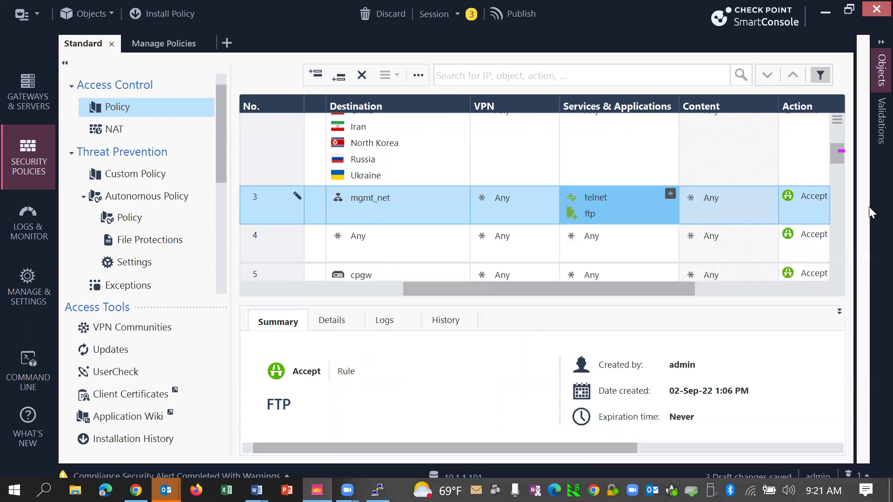
right_click(604, 200)
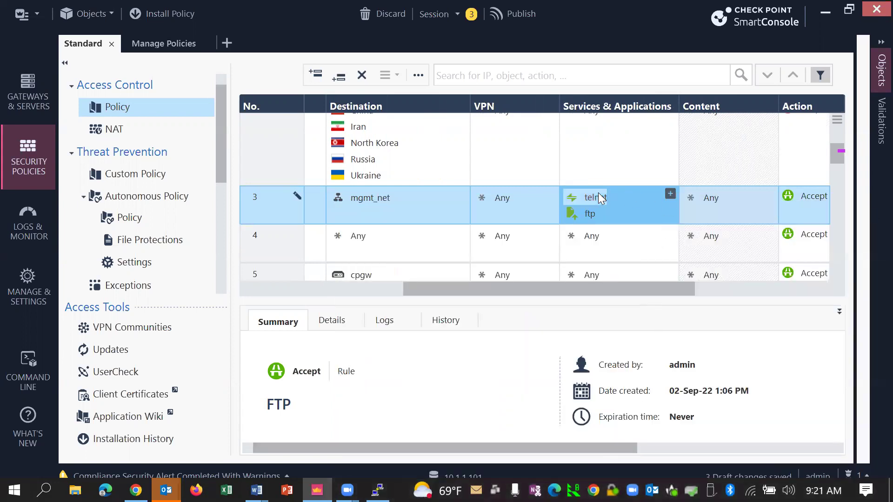
left_click(618, 267)
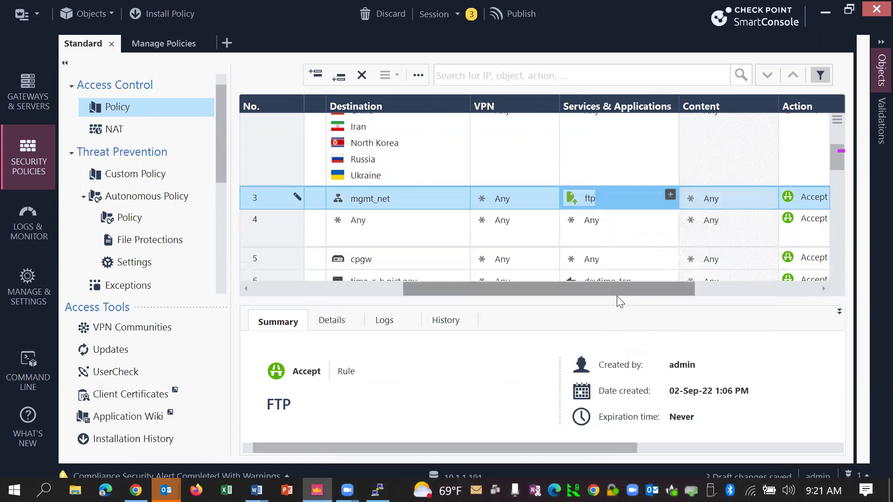
left_click_drag(627, 293, 669, 293)
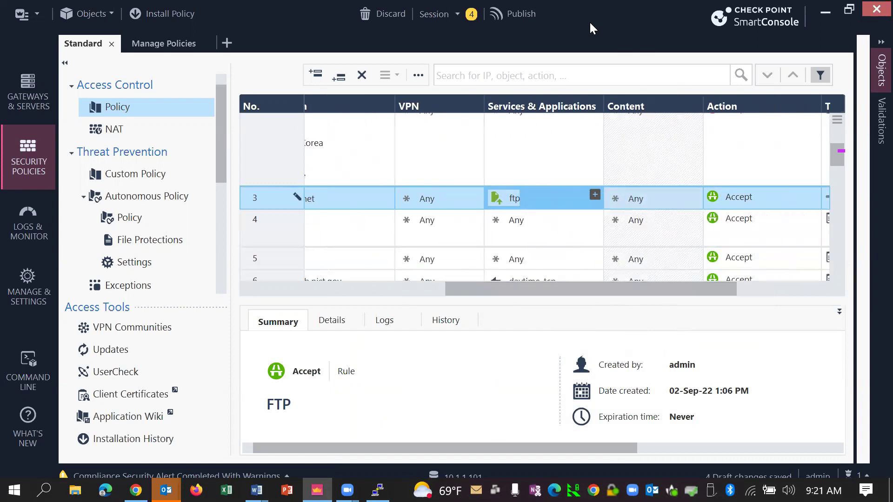
left_click(516, 14)
left_click(527, 357)
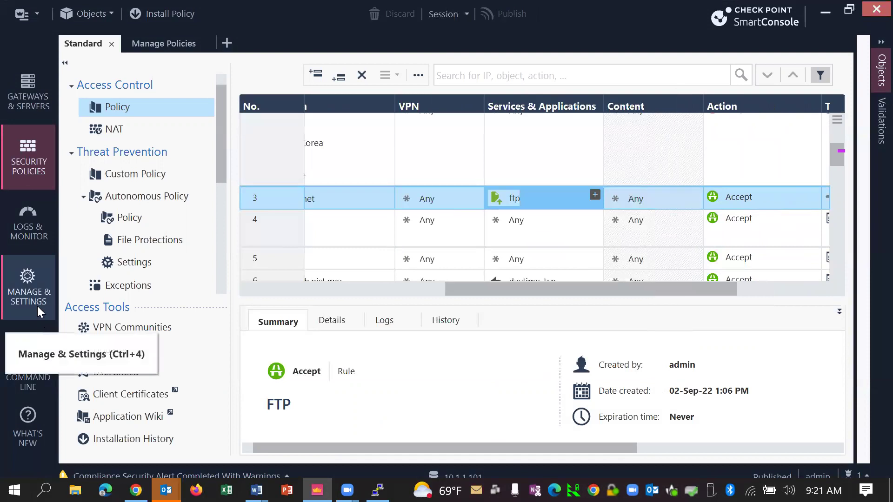
Rescan compliance from the Compliance blade settings and close the settings
left_click(37, 286)
left_click(38, 288)
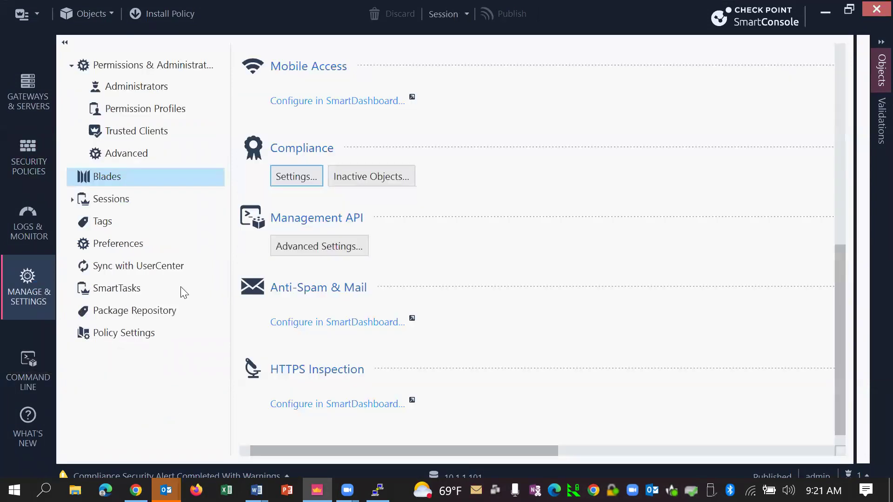
left_click(296, 177)
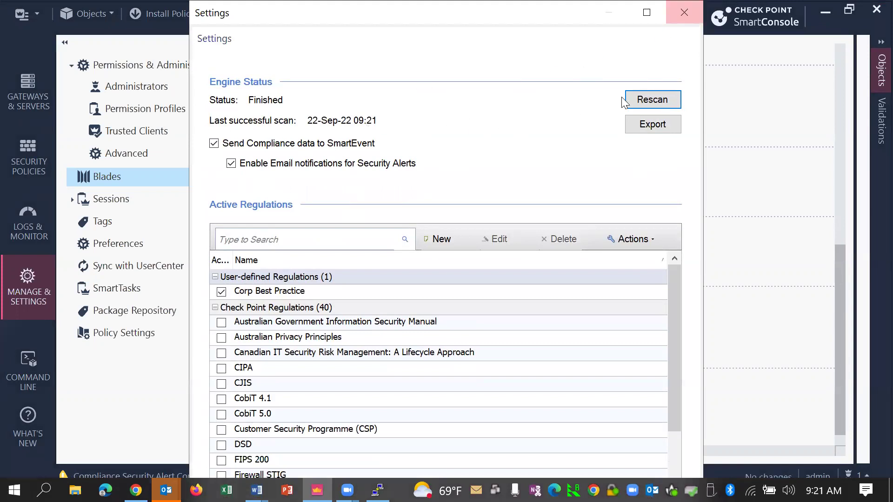
left_click(684, 13)
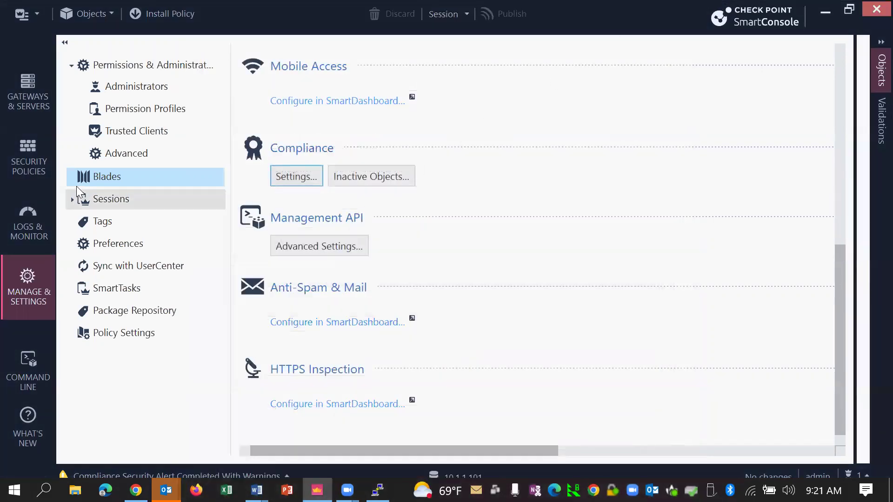
Filter the security best practices by ftp and examine the FTP check's status for the Standard rulebase
left_click(33, 235)
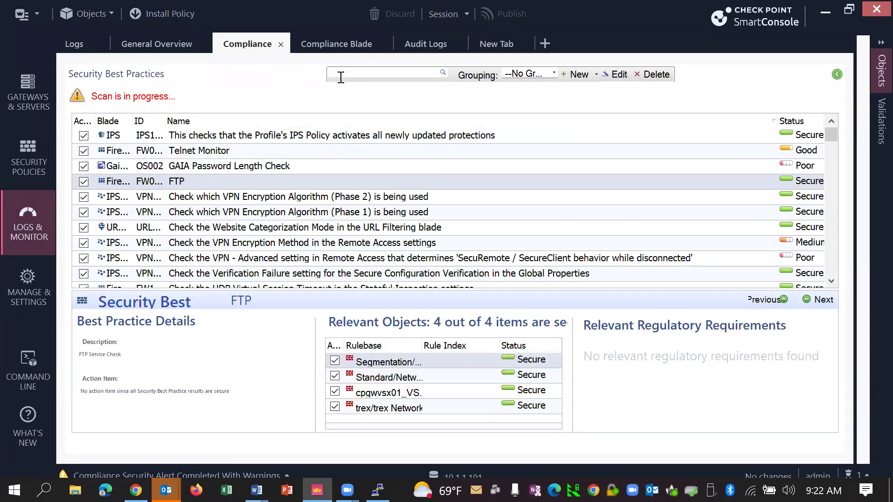
type("ftp")
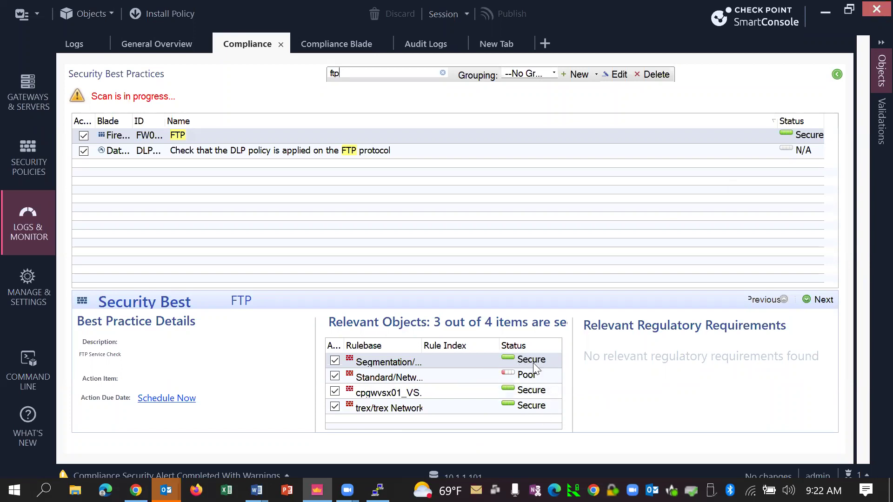
left_click(533, 375)
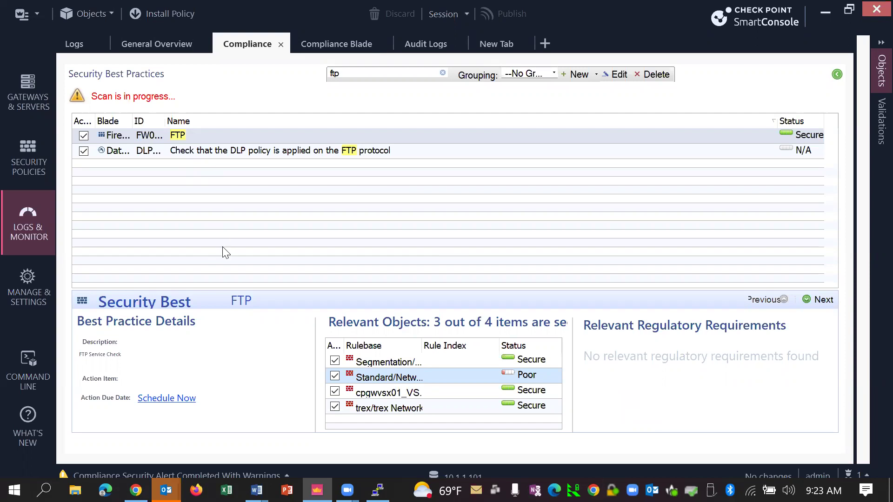
Switch to the SSH terminal of the cpgw gateway and run the ./pwdlength.sh script
left_click(22, 301)
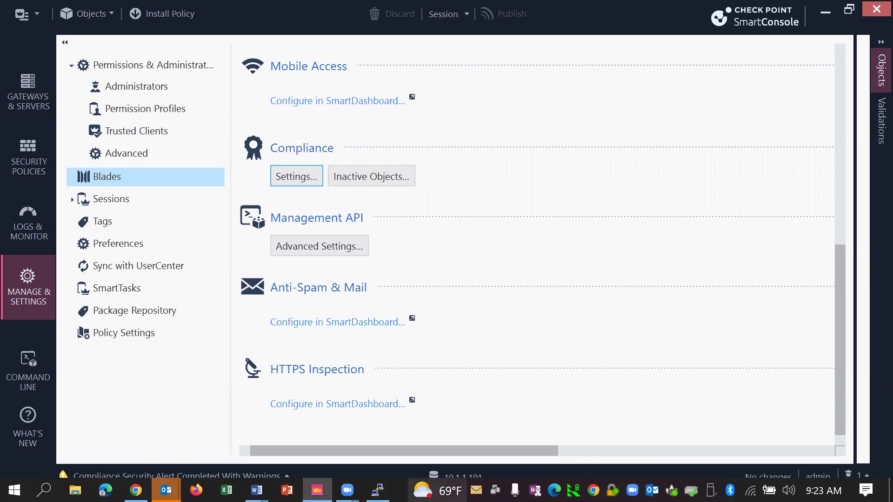
left_click(377, 490)
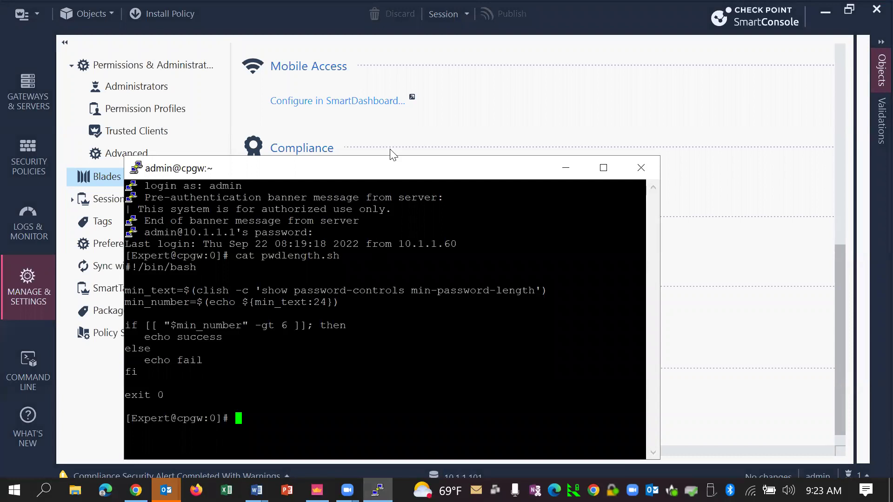
left_click_drag(390, 158, 440, 91)
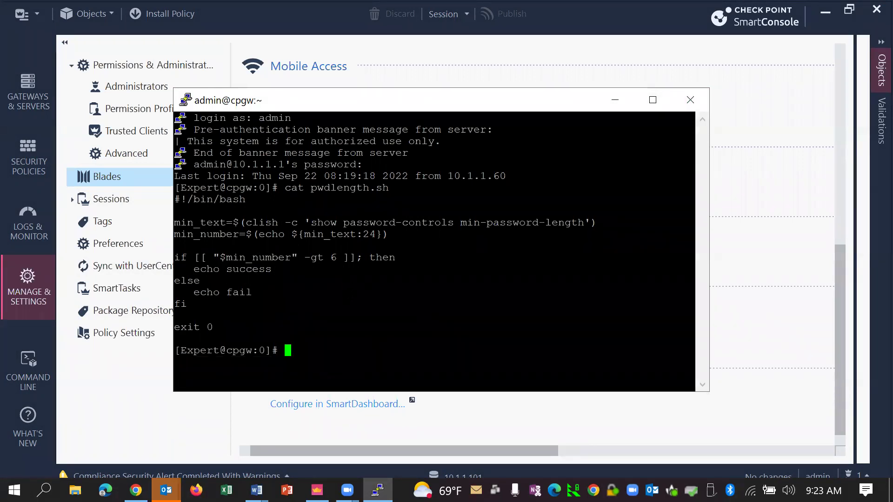
key("Up")
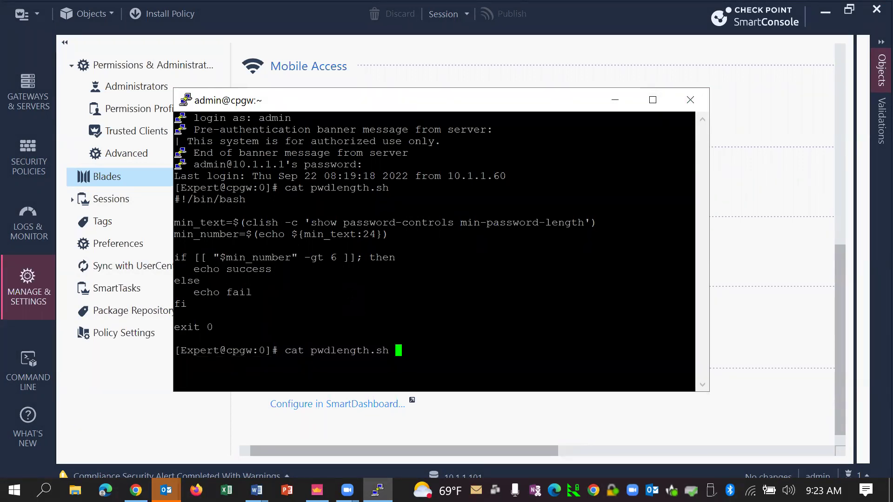
key("BackSpace")
key("BackSpace")
key("BackSpace")
key("BackSpace")
key("BackSpace")
key("BackSpace")
key("BackSpace")
key("BackSpace")
key("BackSpace")
key("BackSpace")
key("BackSpace")
key("BackSpace")
key("BackSpace")
key("BackSpace")
key("BackSpace")
key("BackSpace")
key("BackSpace")
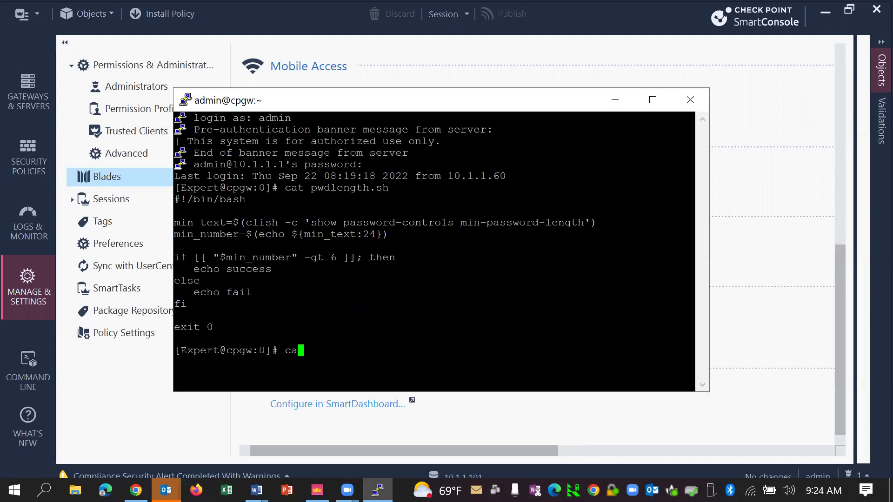
type("./")
type("pwdlength.sh")
key("Return")
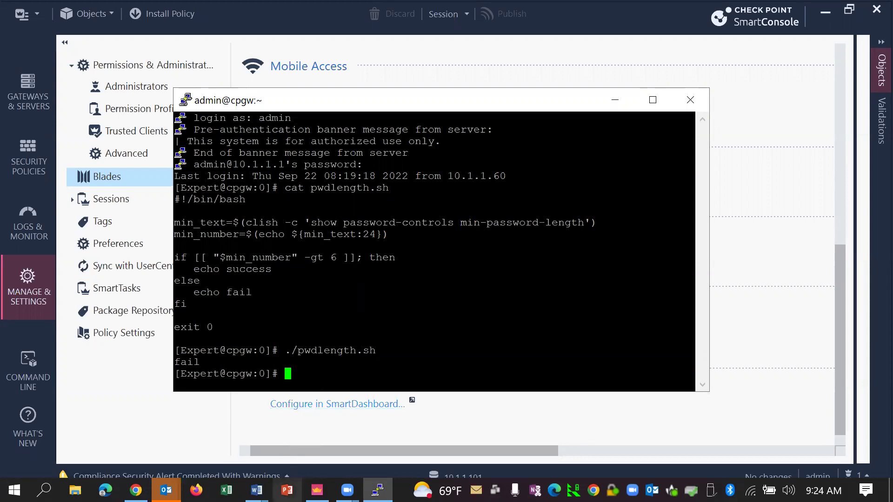
Return to SmartConsole, filter the best practices by os, and examine the practice script of GAIA Password Length Check
left_click(120, 383)
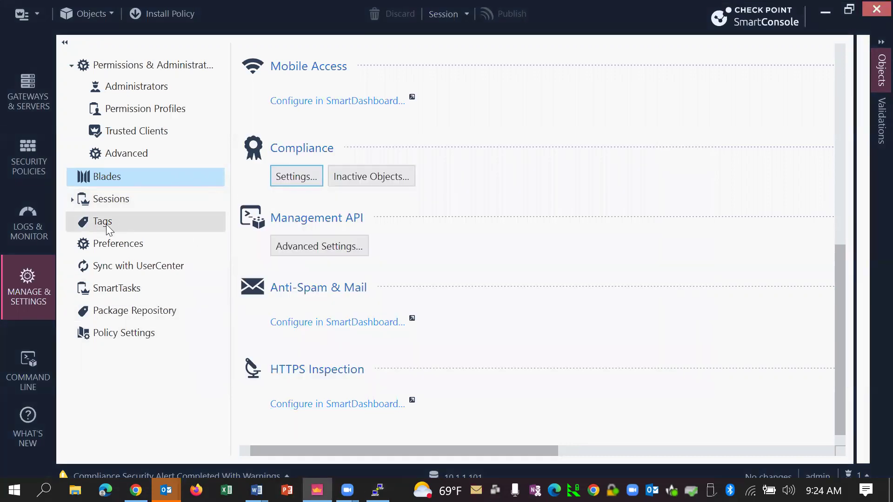
key("ctrl+3")
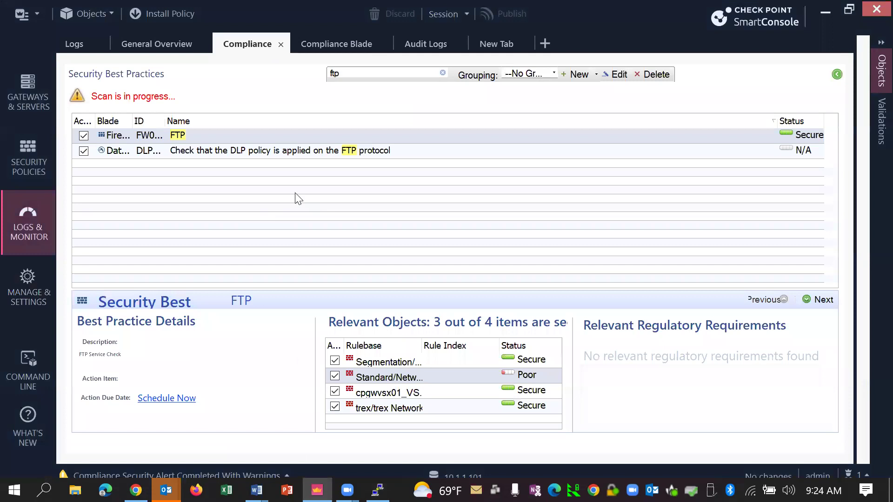
left_click_drag(394, 74, 281, 74)
type("os")
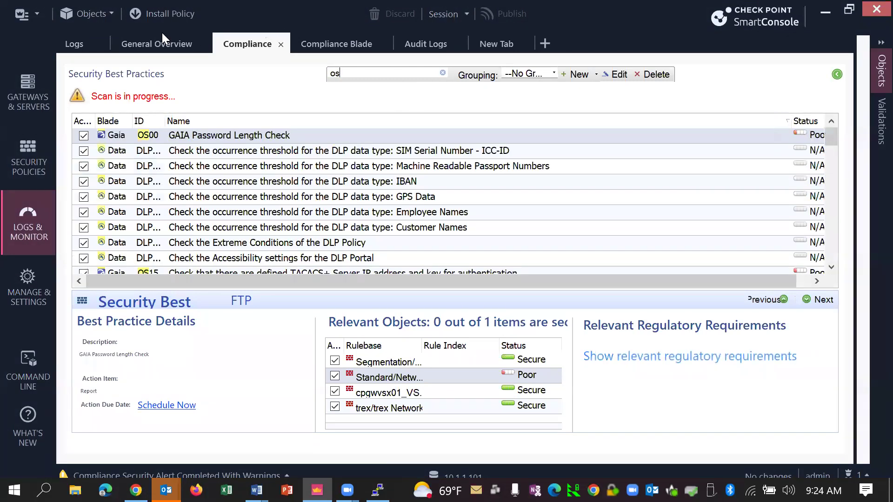
double_click(198, 138)
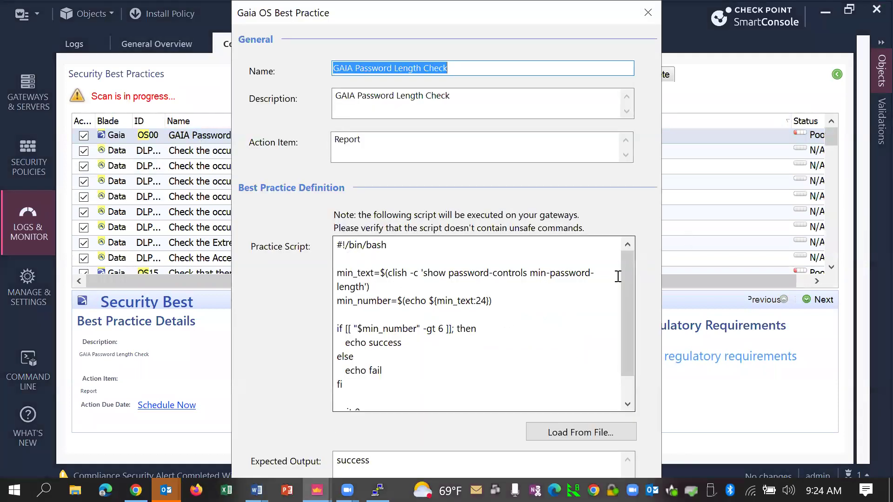
left_click_drag(626, 286, 625, 307)
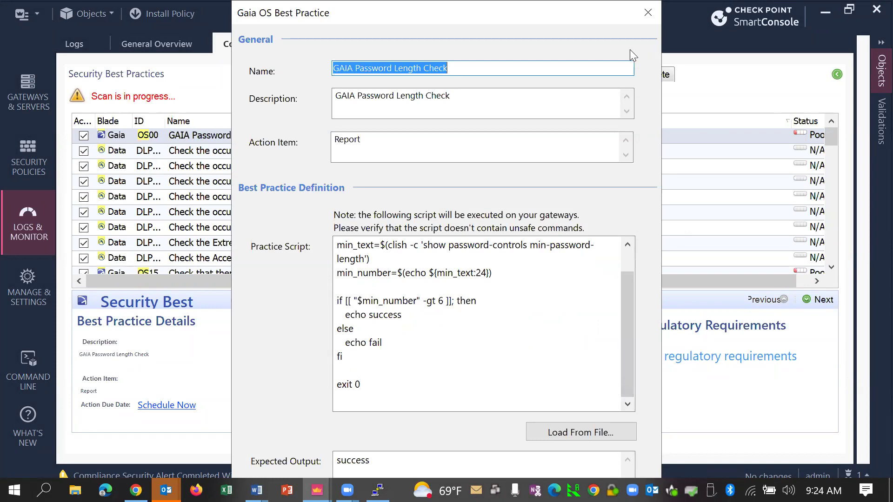
left_click(641, 18)
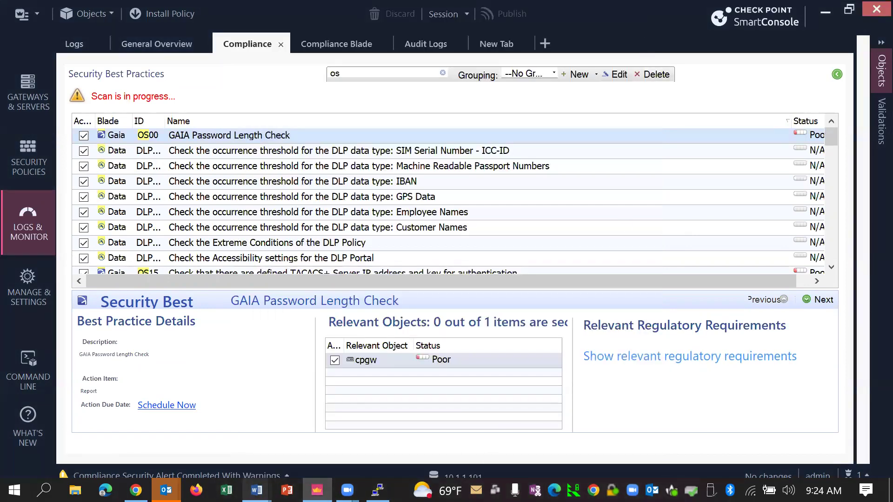
Switch to the Gaia Portal in Chrome and log in with the username and account password
left_click(136, 490)
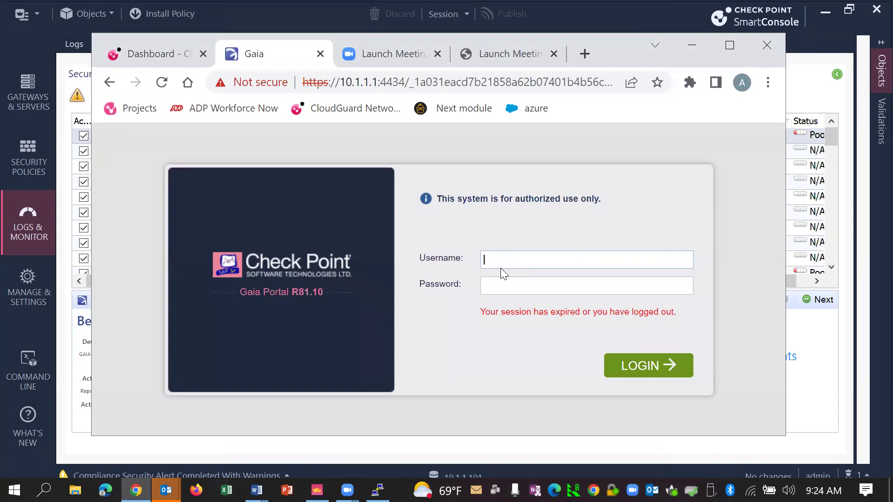
key("Tab")
type("****")
key("Return")
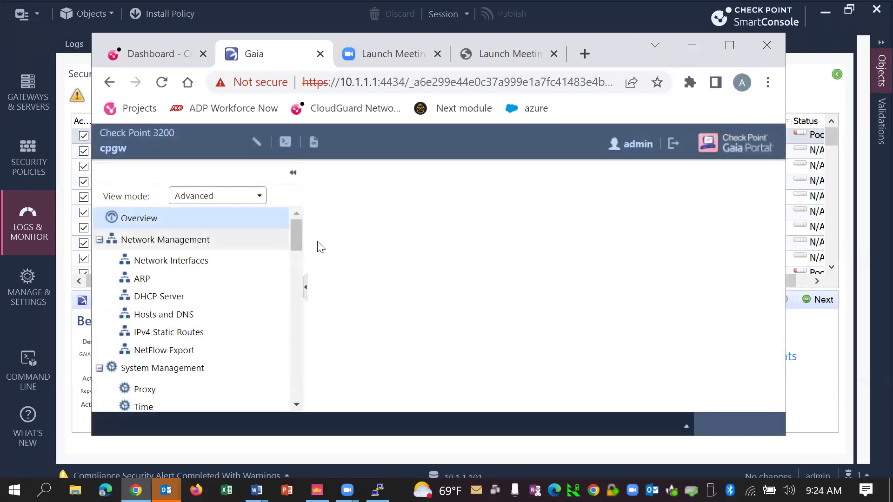
Set the minimum password length to 7 in the gateway's Password Policy, apply it, and minimize the browser
left_click_drag(298, 243, 295, 361)
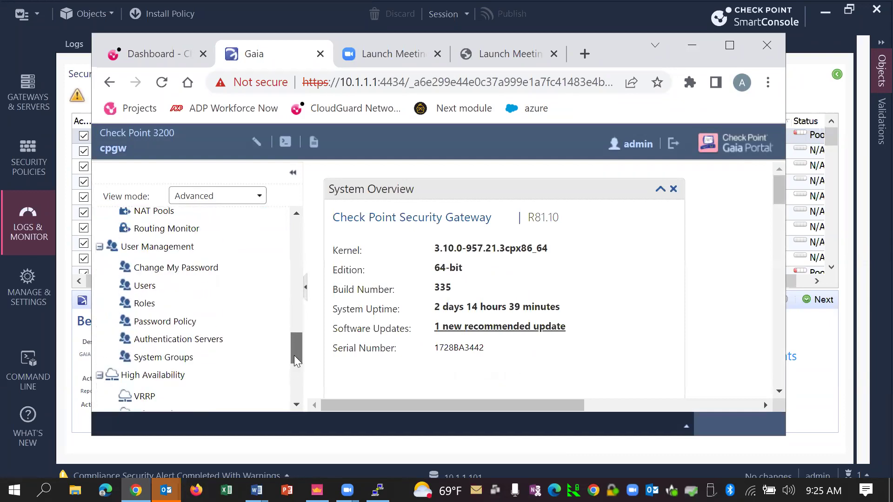
left_click(186, 322)
double_click(471, 240)
type("7")
left_click_drag(778, 249, 778, 380)
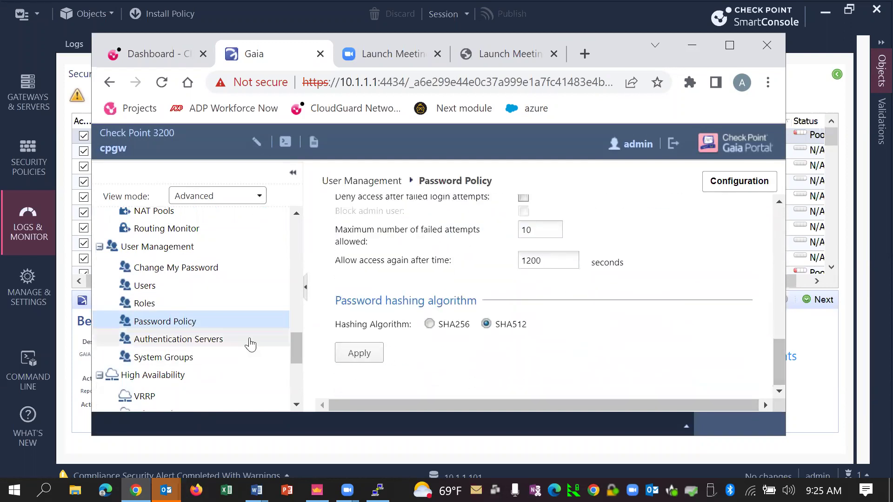
left_click(359, 353)
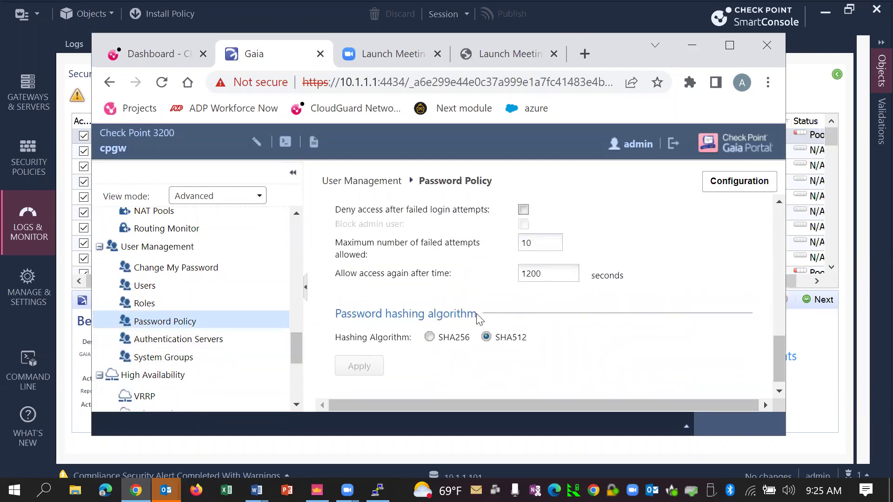
left_click(696, 48)
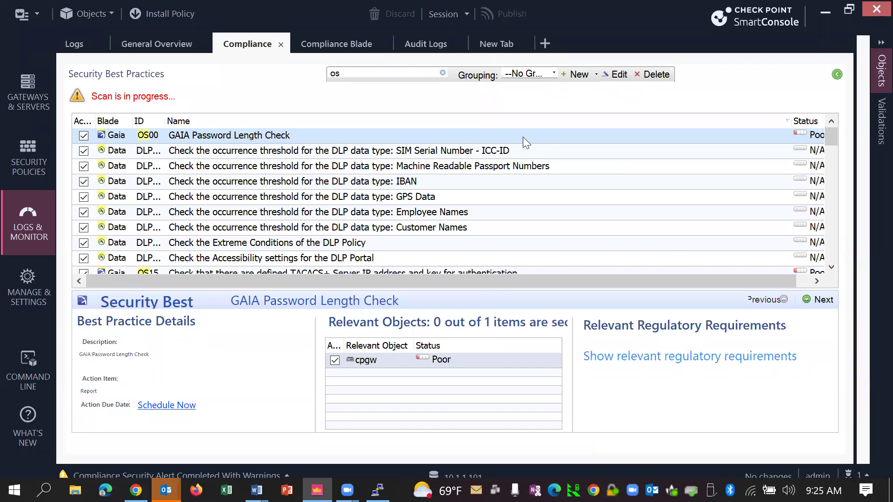
Clear the best practices search, return to the Compliance overview, and display all security best practices again
left_click(441, 73)
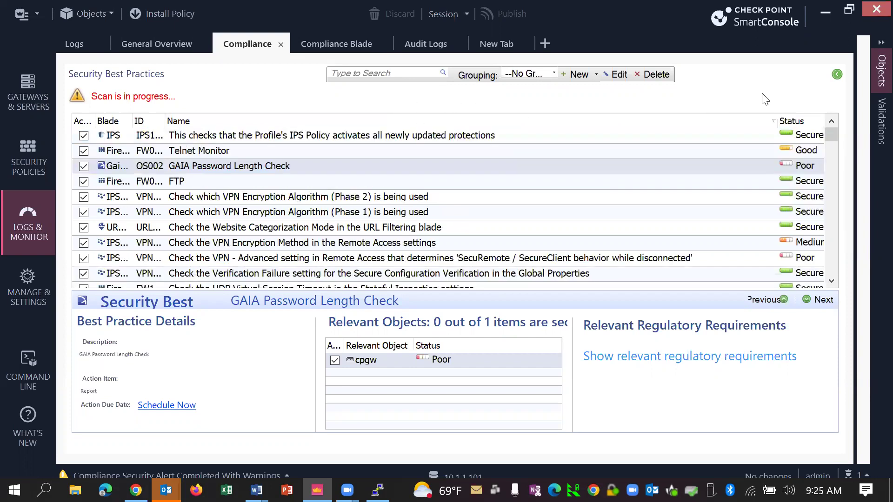
left_click(837, 74)
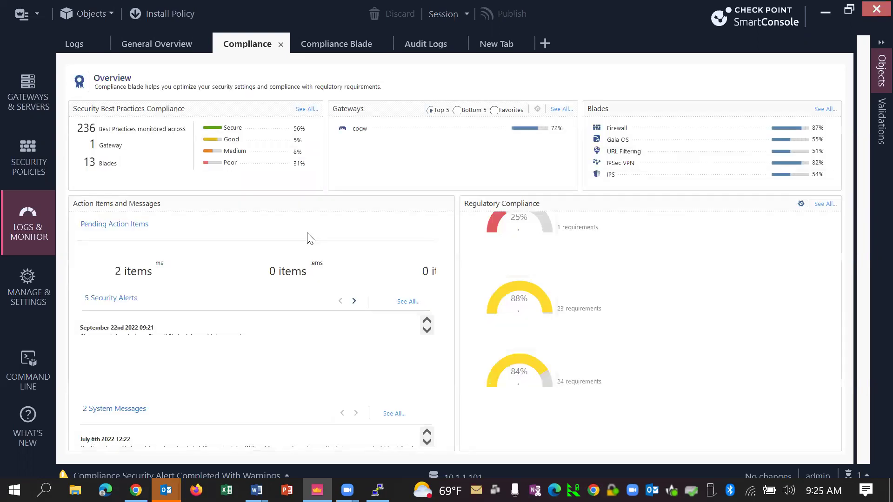
left_click(307, 110)
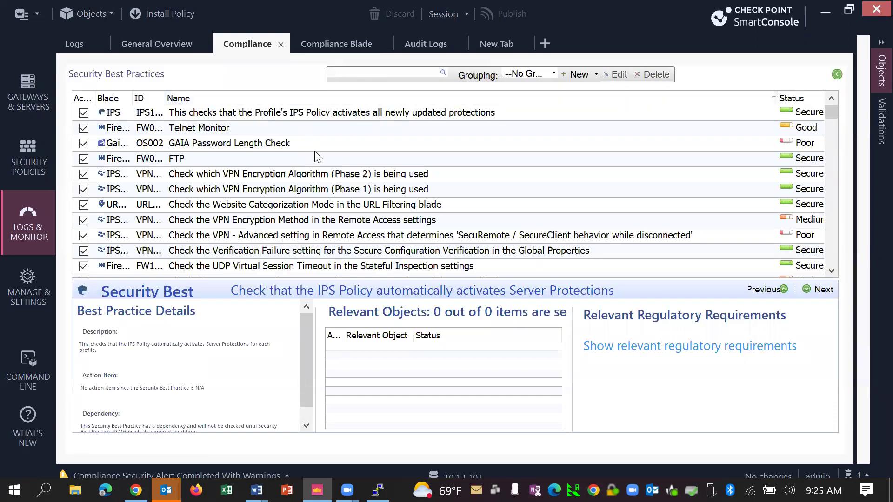
Open the GAIA Password Length Check best practice and examine its practice script through to the end
left_click(333, 146)
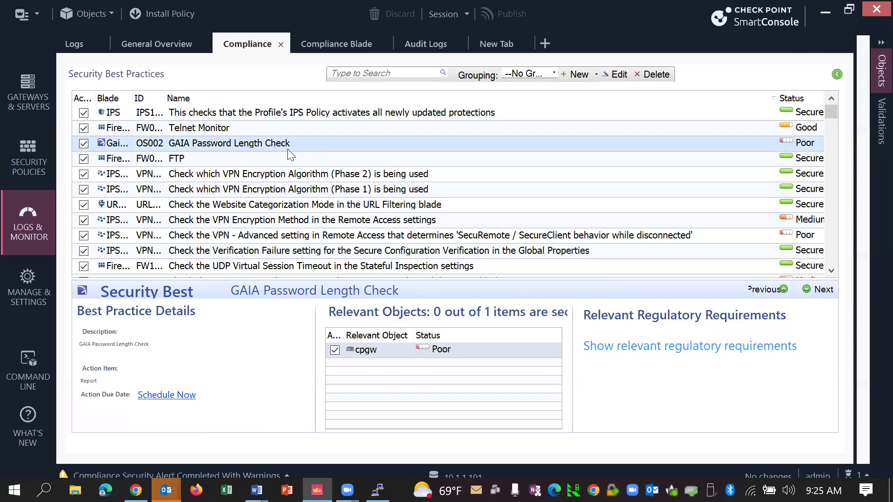
double_click(326, 144)
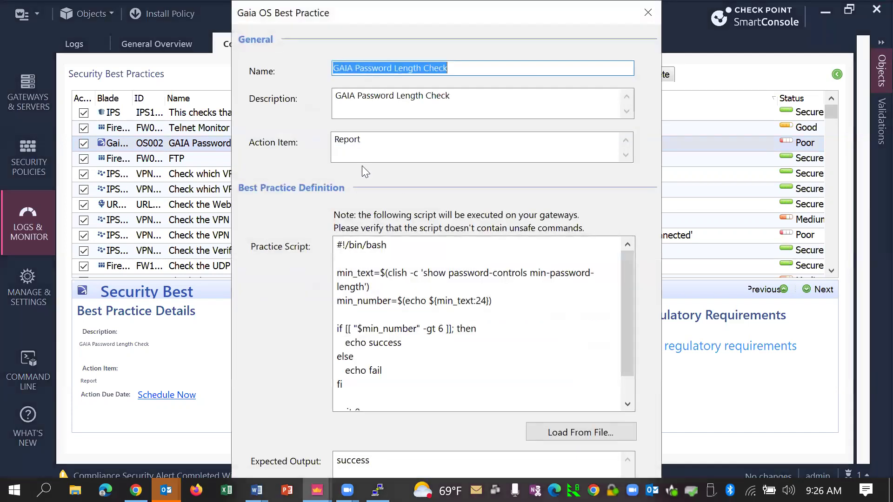
scroll(629, 354, "down", 1)
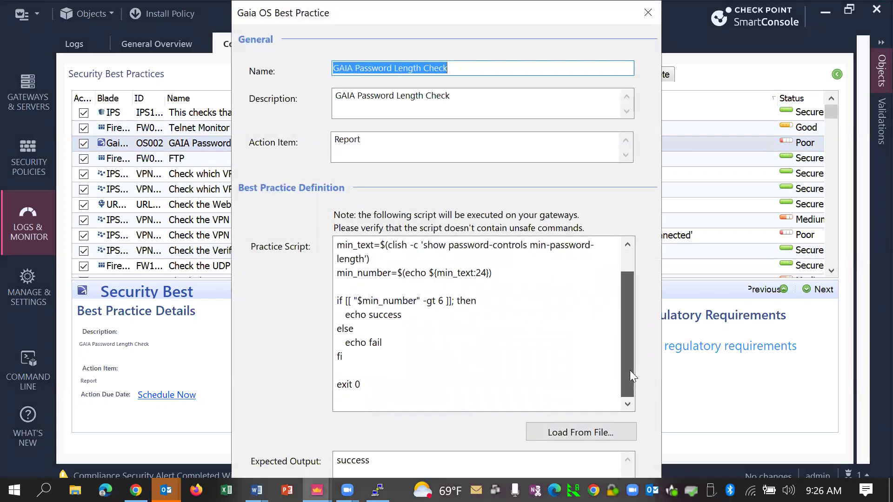
Close the GAIA Password Length Check best practice and bring up the Compliance blade's settings
scroll(629, 370, "up", 1)
left_click(646, 12)
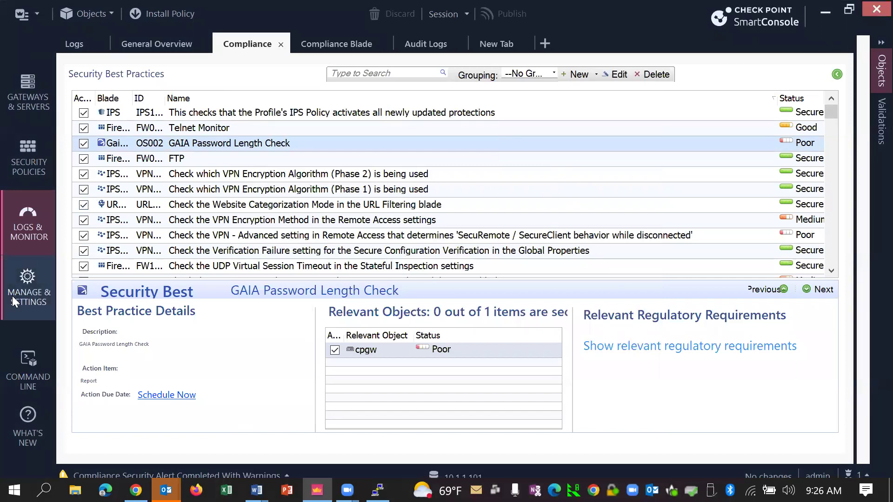
left_click(46, 292)
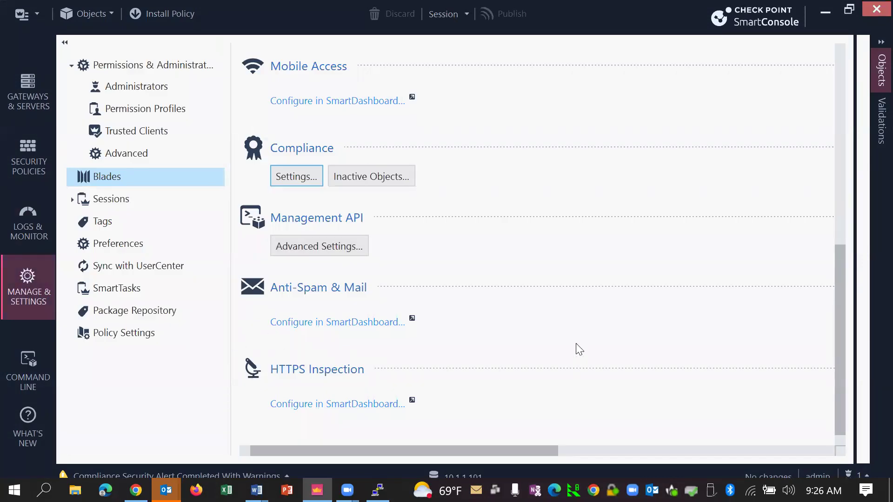
left_click(294, 171)
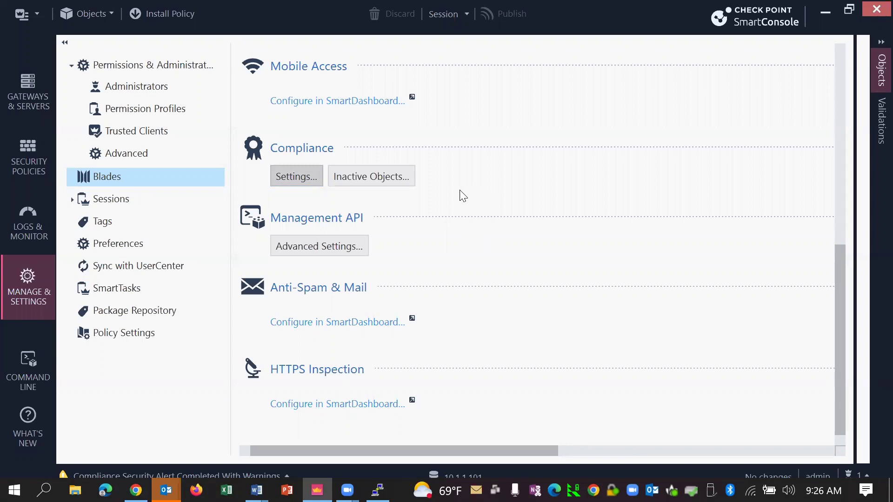
key("alt+Tab")
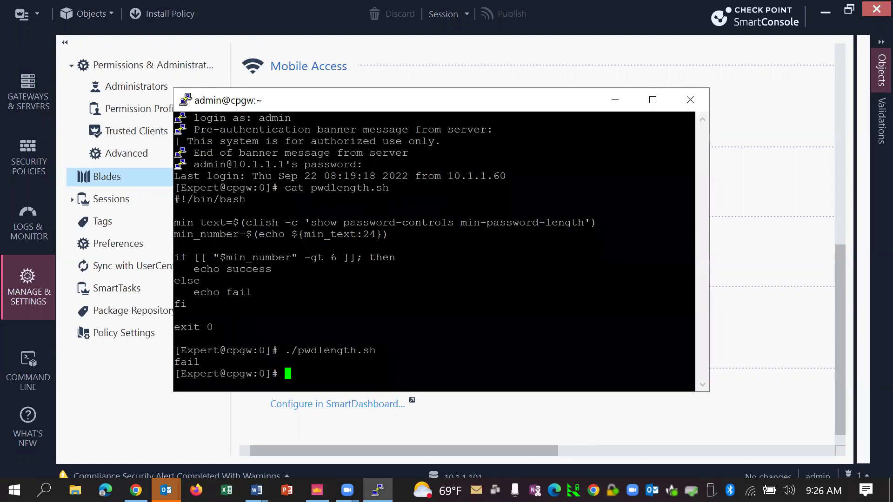
left_click(103, 374)
left_click(616, 101)
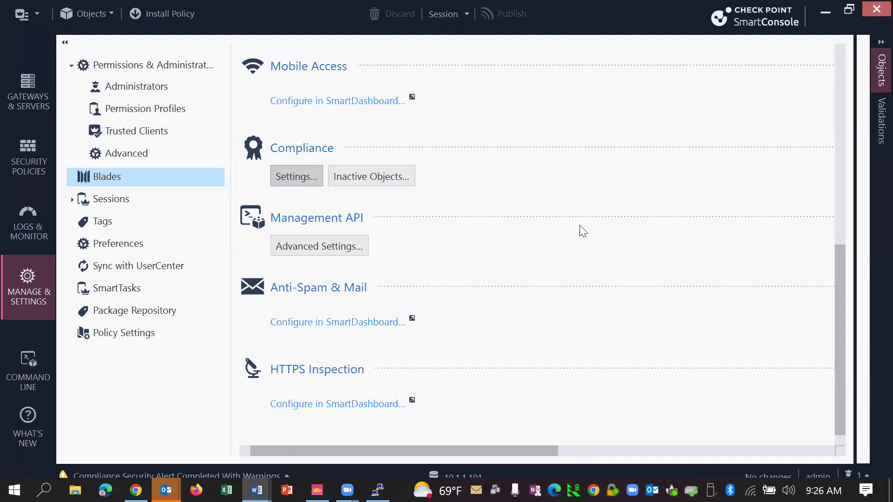
Start a compliance rescan from the Compliance blade's settings and close the settings
left_click(303, 179)
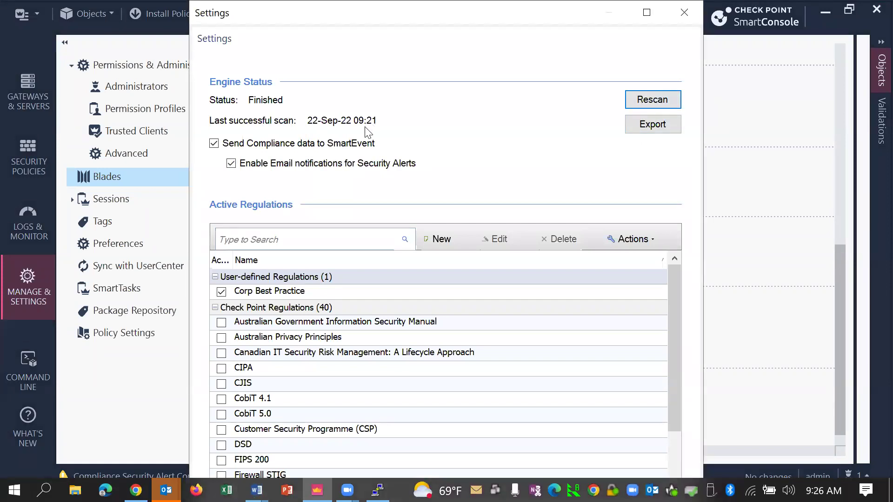
left_click(649, 97)
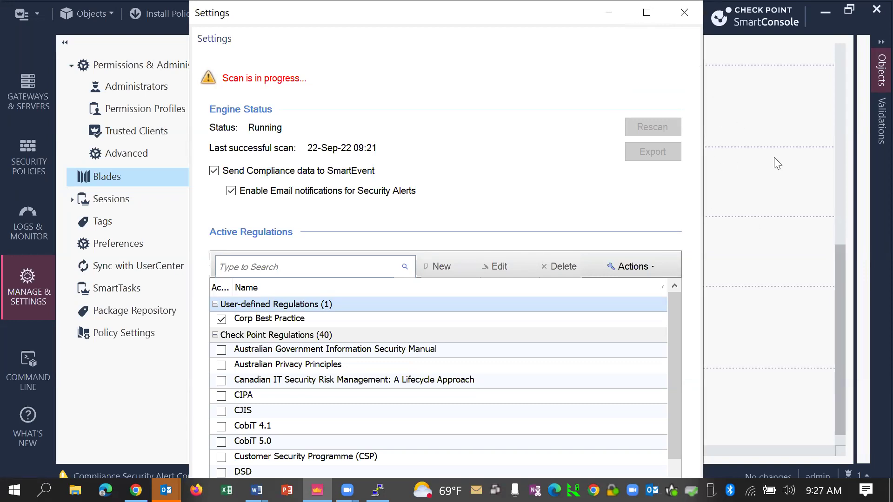
left_click(684, 13)
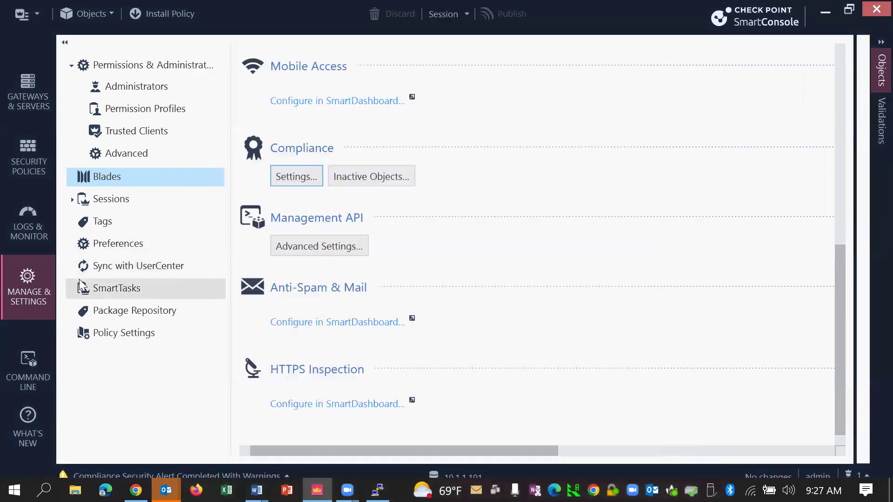
Check the rescan's engine status in the Compliance settings and return to the security best practices list
left_click(31, 236)
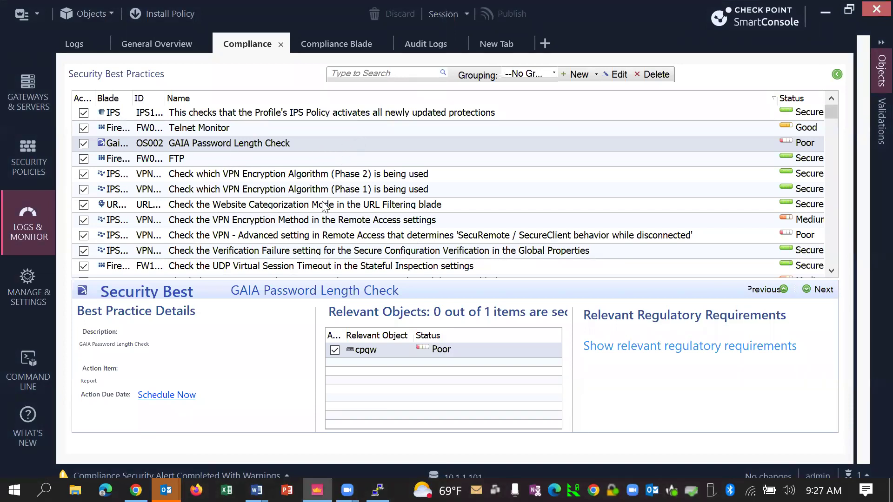
left_click(16, 305)
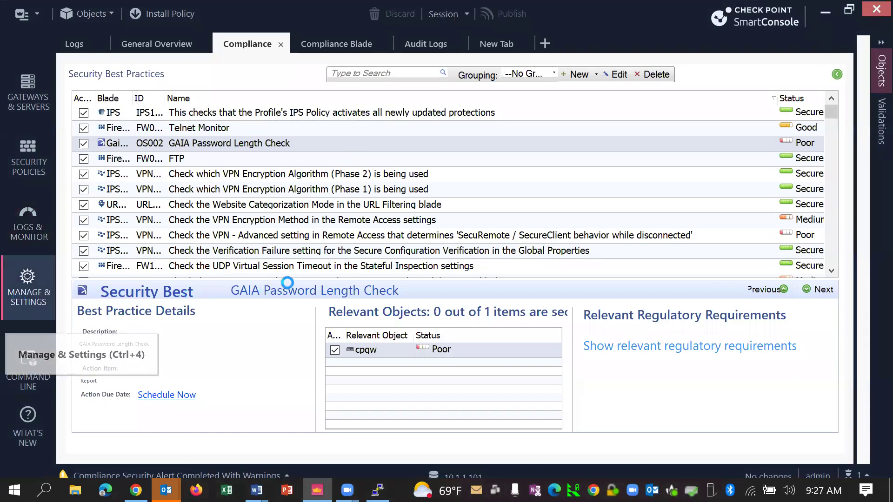
left_click(294, 185)
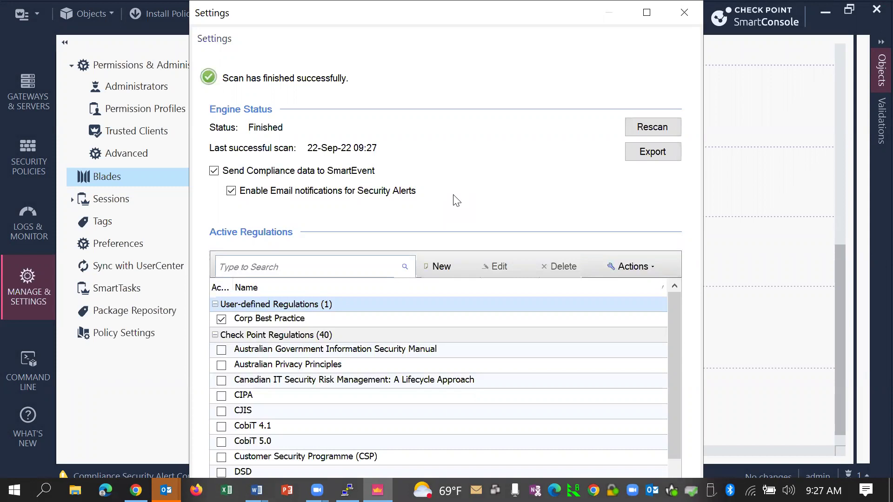
left_click(696, 18)
left_click(29, 226)
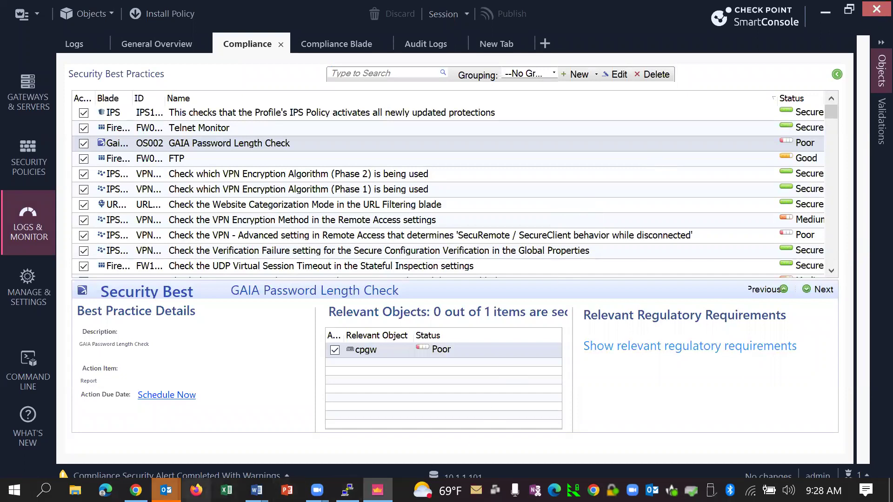
Switch to the Gaia Portal in Chrome, look over the gateway's Password Policy, and minimize the browser
left_click(136, 490)
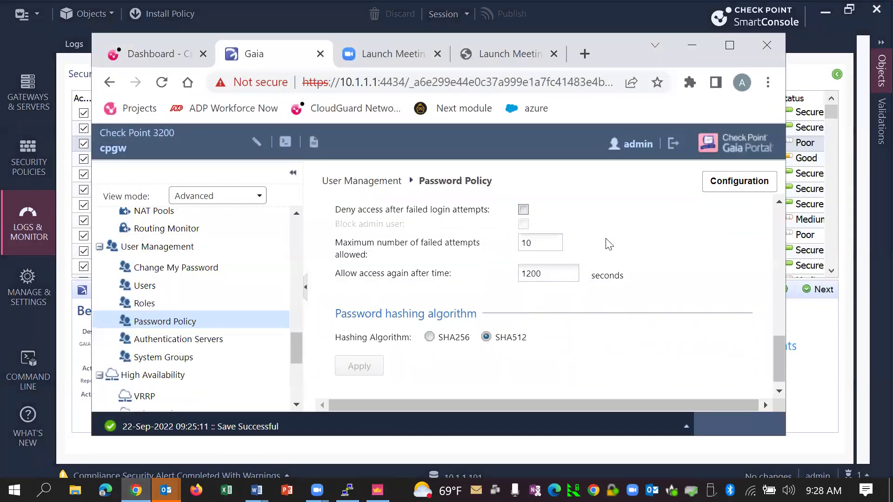
scroll(706, 286, "down", 1)
scroll(706, 286, "up", 5)
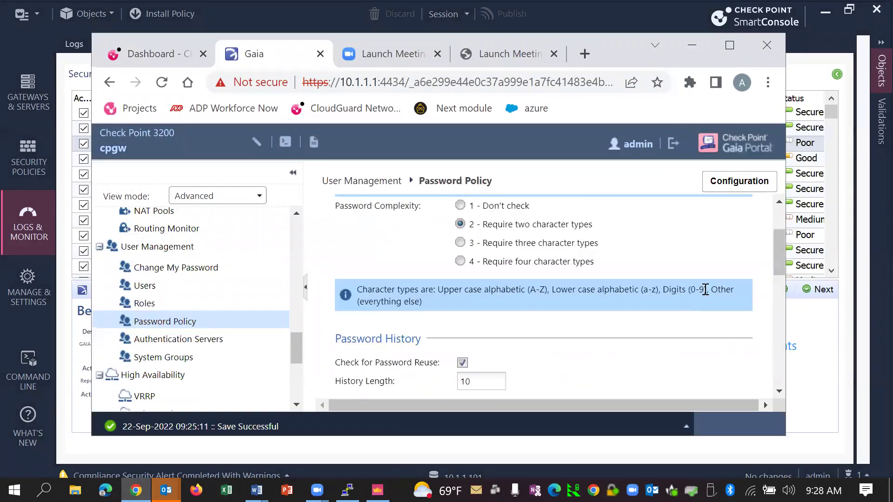
scroll(706, 296, "down", 5)
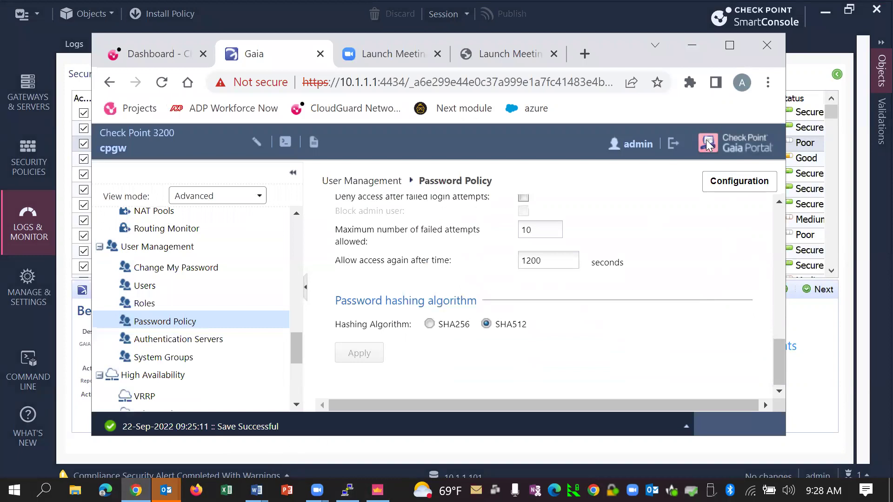
left_click(692, 45)
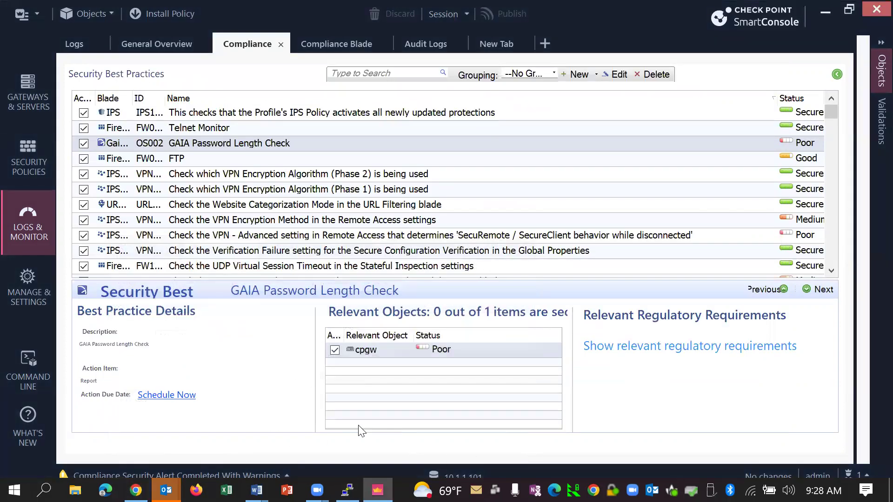
Reopen the GAIA Password Length Check best practice, read its practice script to the end, and close it
left_click(242, 145)
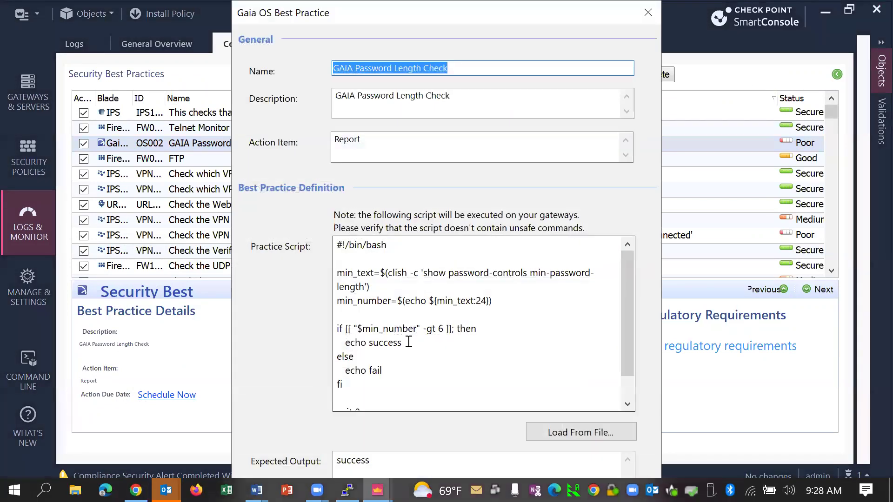
scroll(628, 343, "down", 1)
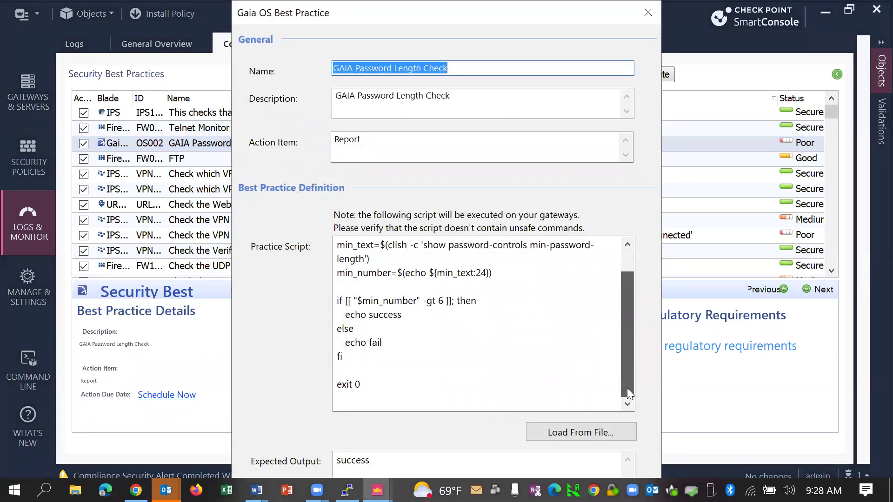
left_click(647, 12)
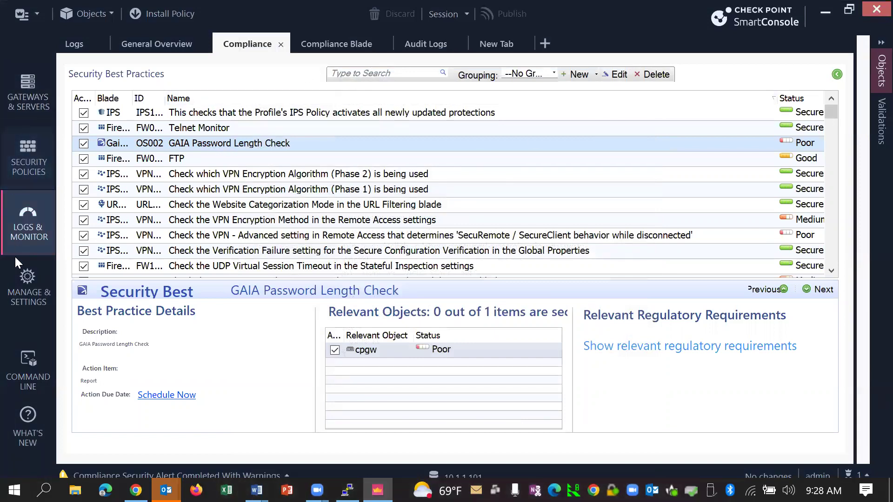
Check the last successful scan time in the Compliance settings, then inspect the password length check's status for cpgw
left_click(14, 285)
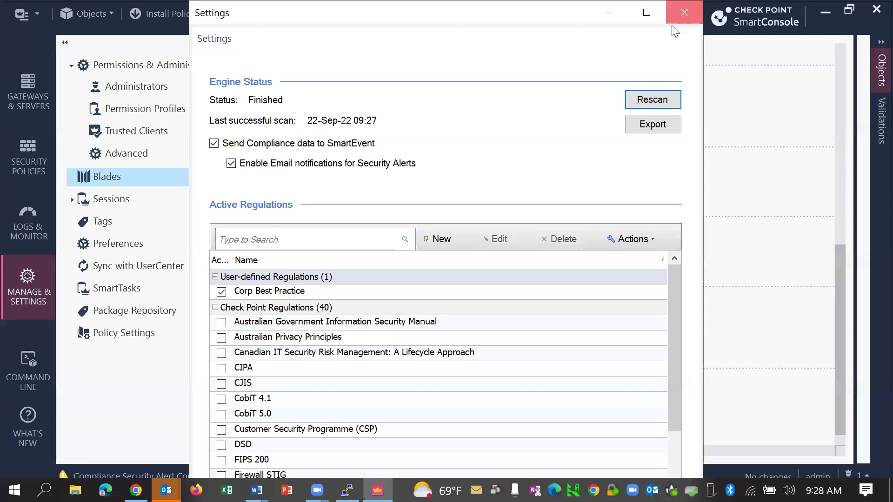
left_click(683, 12)
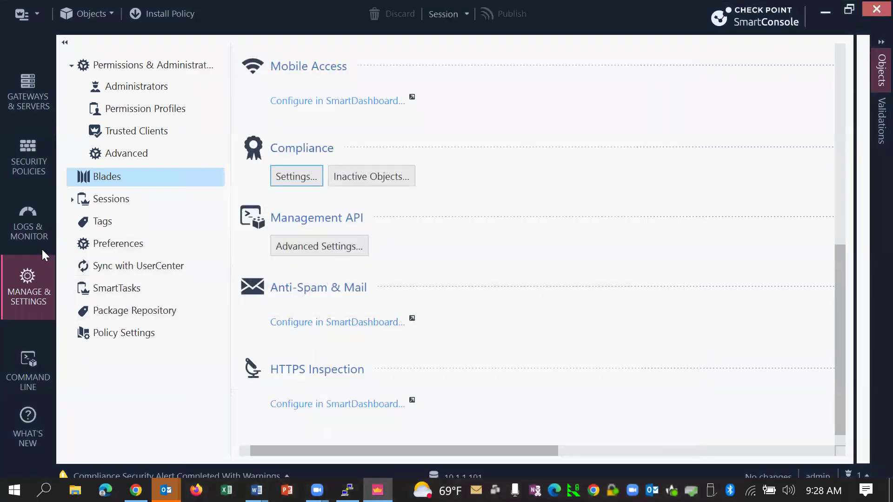
left_click(28, 235)
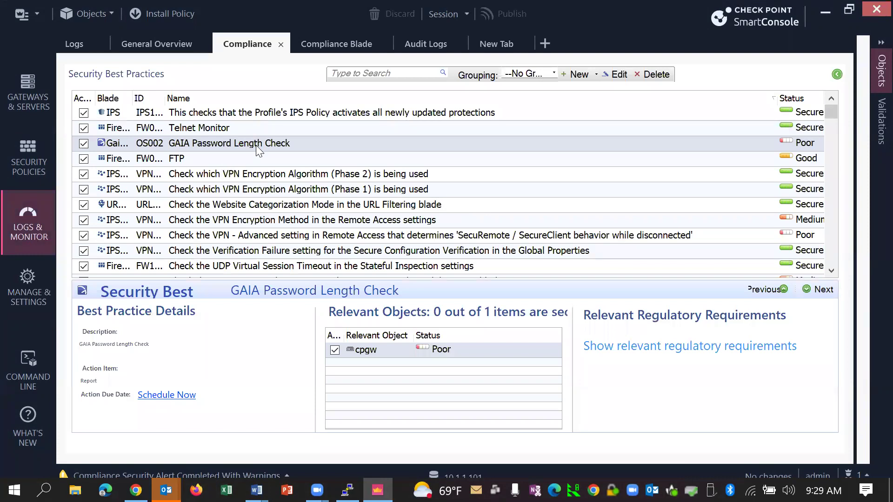
left_click(429, 351)
Go to the blade settings, then switch to the Gaia Portal in Chrome and review the Password Policy's minimum password length
left_click(35, 289)
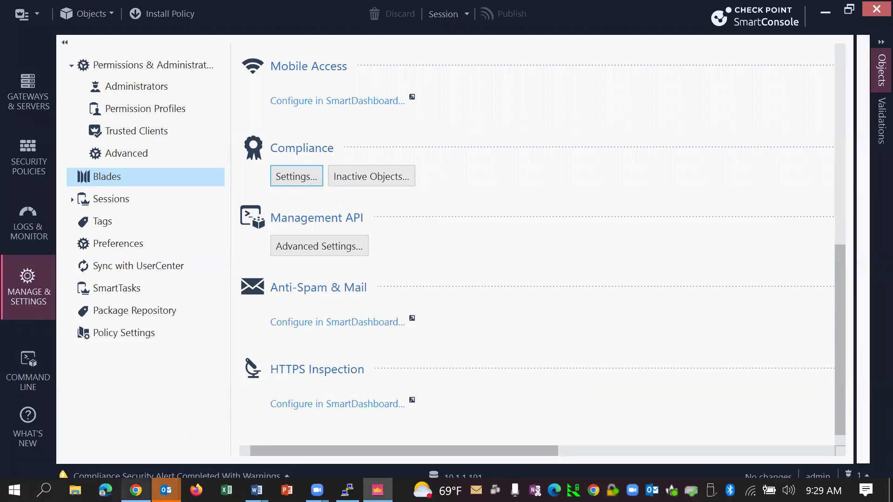
left_click(136, 490)
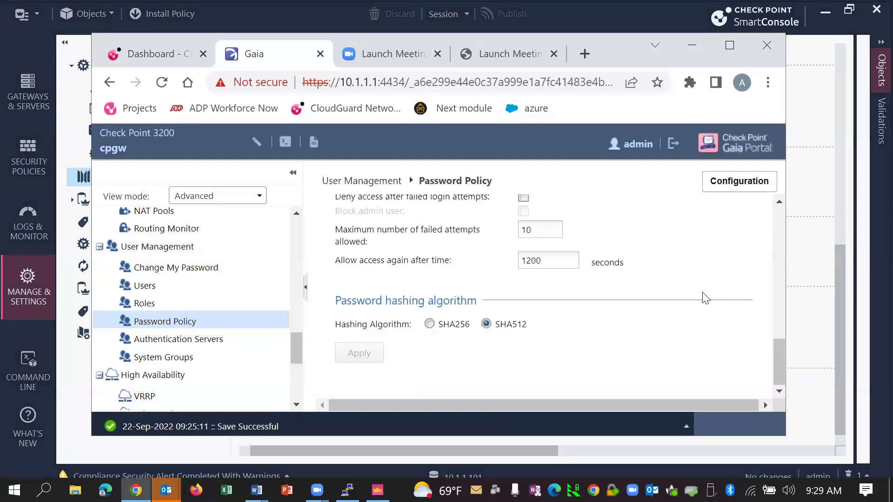
scroll(651, 296, "up", 8)
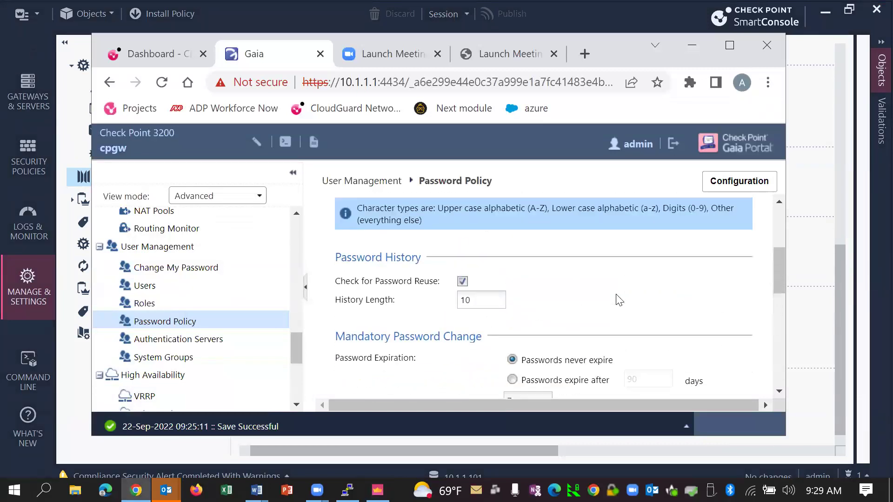
scroll(619, 300, "up", 5)
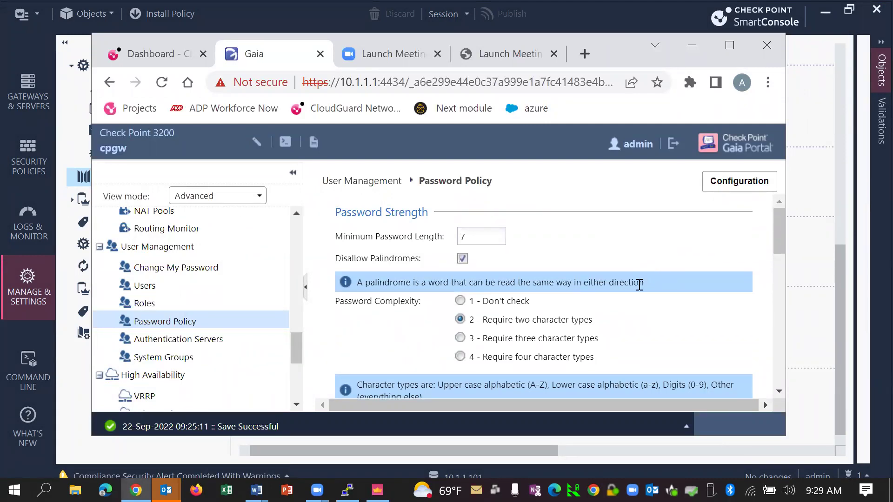
scroll(647, 275, "down", 8)
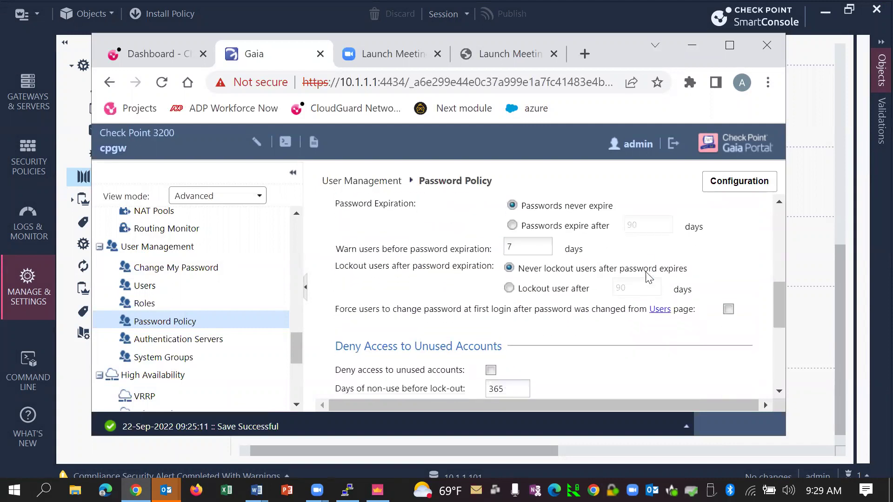
scroll(649, 278, "up", 4)
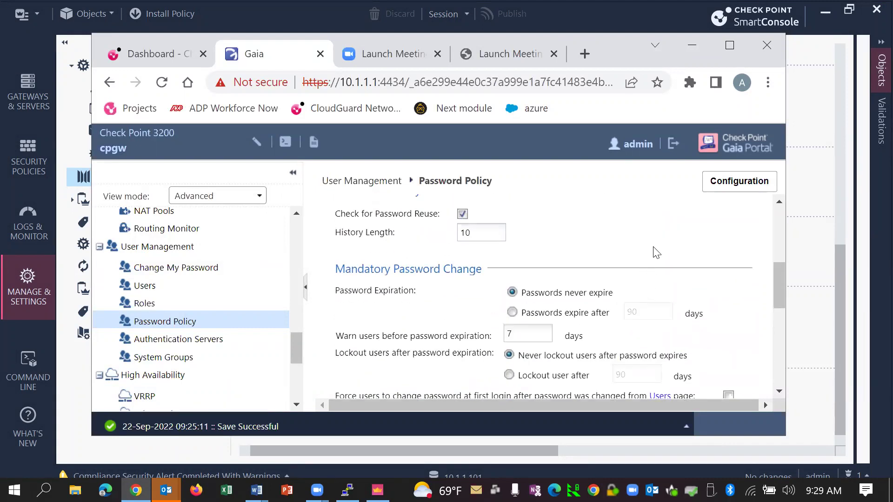
scroll(651, 258, "up", 4)
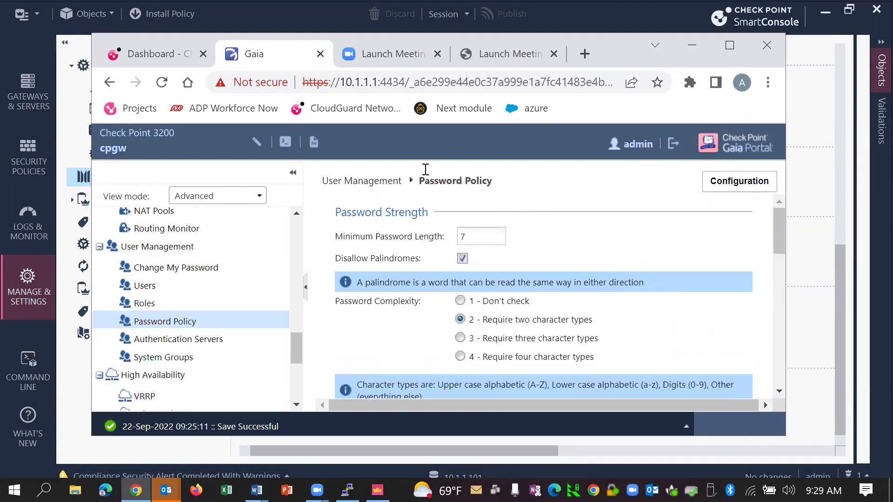
Switch back to SmartConsole, open the user-defined Corp Best Practice regulation for editing, and inspect its PWD Length requirement
left_click(378, 490)
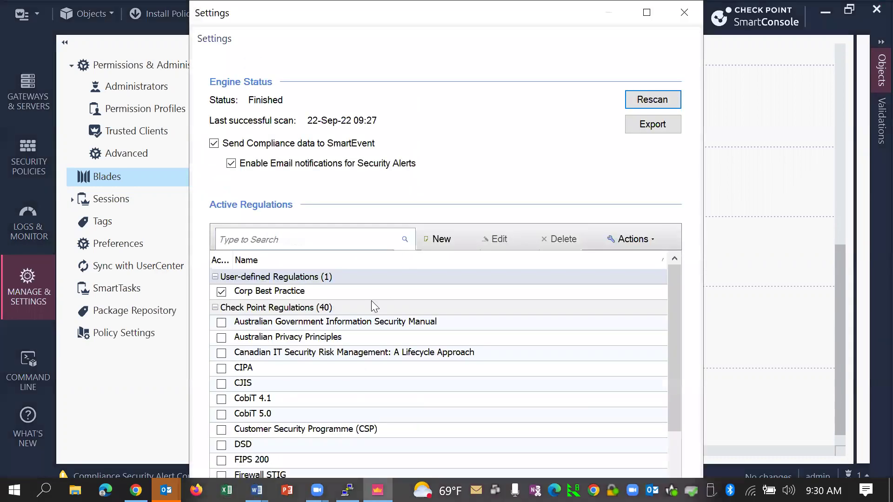
left_click(323, 292)
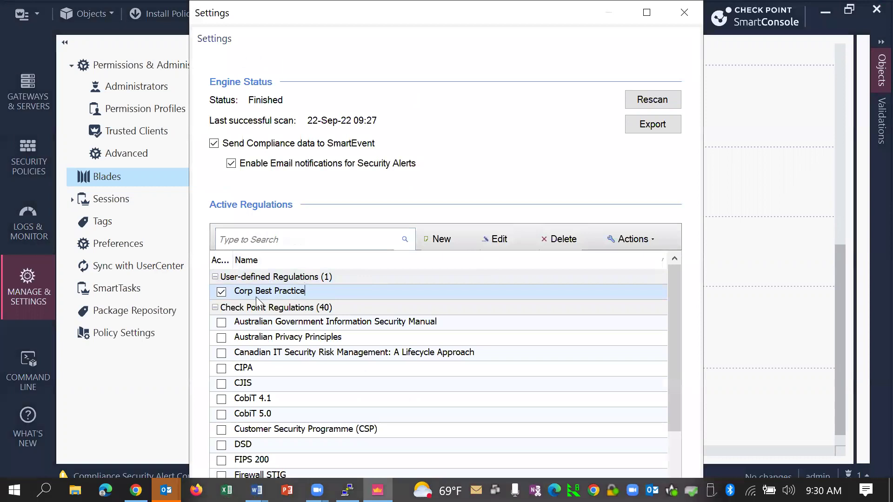
left_click(502, 242)
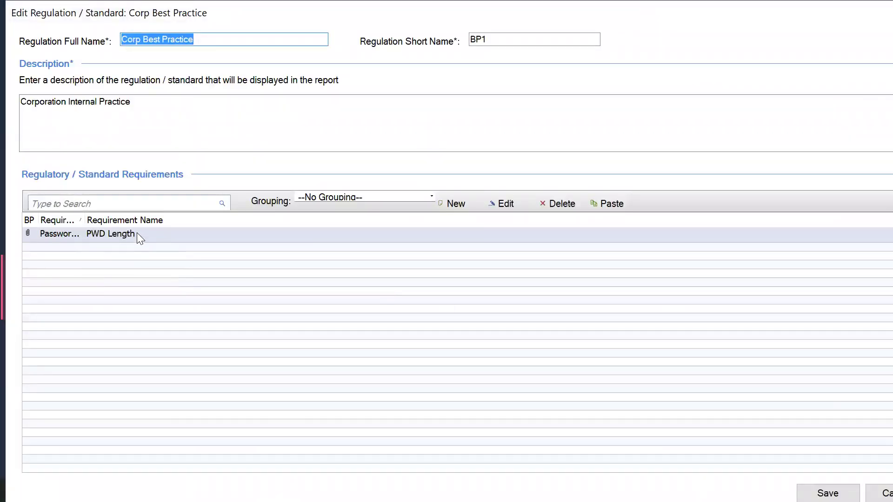
left_click(136, 234)
left_click_drag(108, 257, 103, 231)
left_click(116, 205)
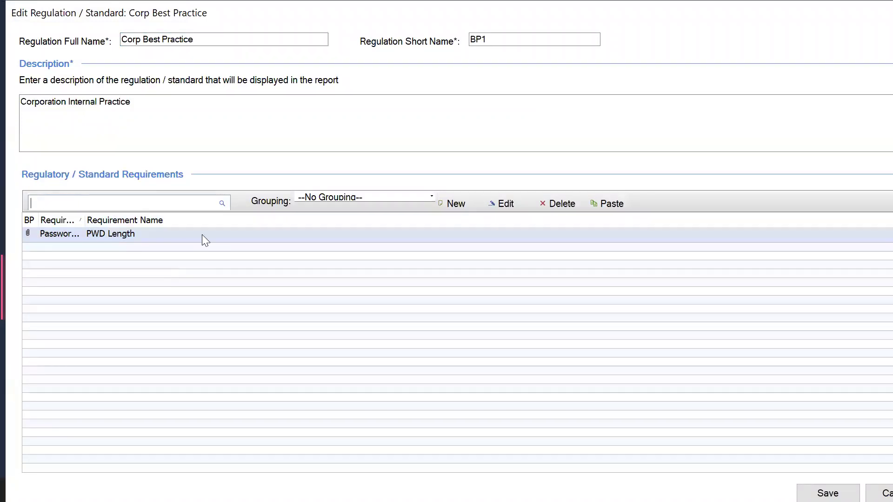
Start a new requirement in the Corp Best Practice regulation and assign it the FW002 FTP best practice
left_click(458, 208)
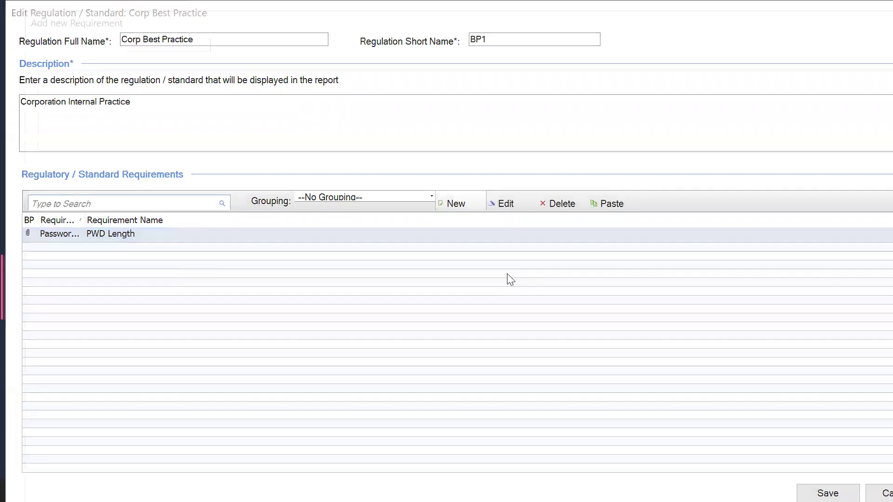
left_click(201, 172)
type("ftp")
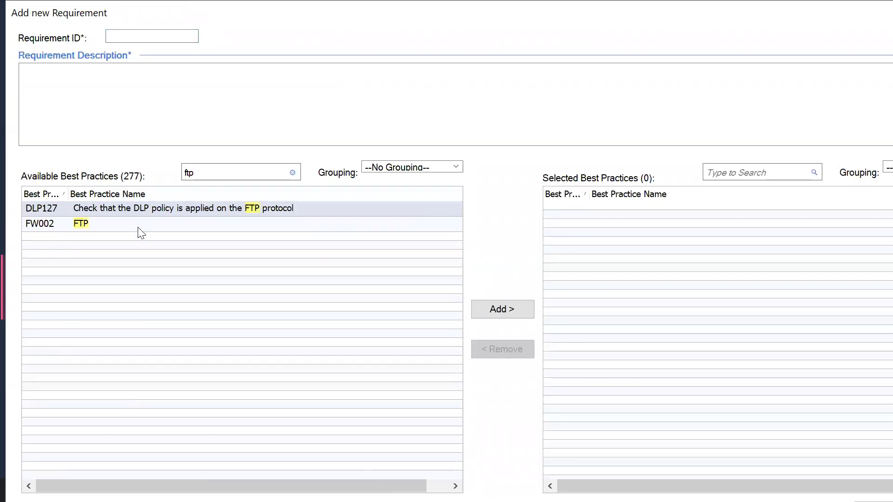
left_click(141, 226)
left_click(512, 305)
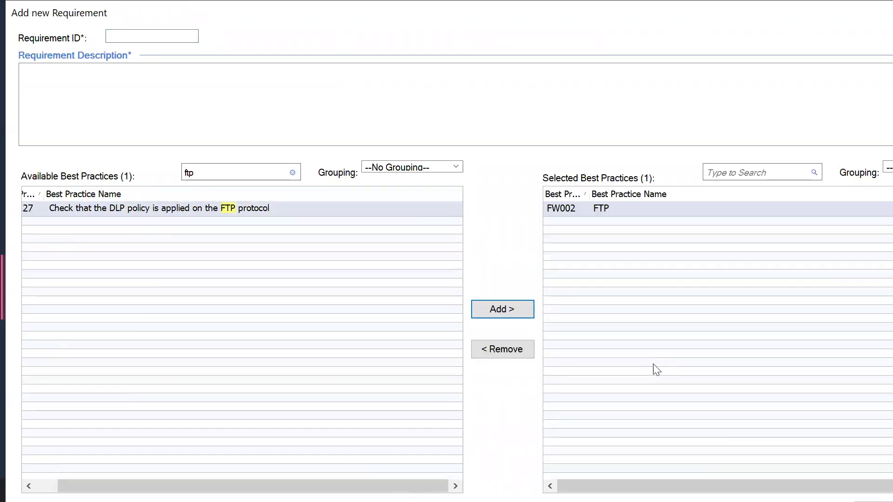
Give the new requirement the ID FTP1 and description FTP, then save it with the regulation and close the Compliance settings
double_click(651, 3)
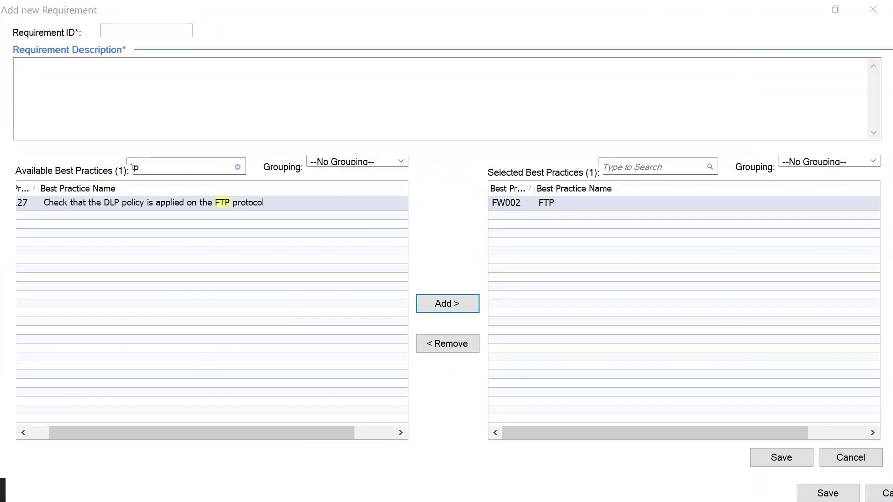
left_click(179, 25)
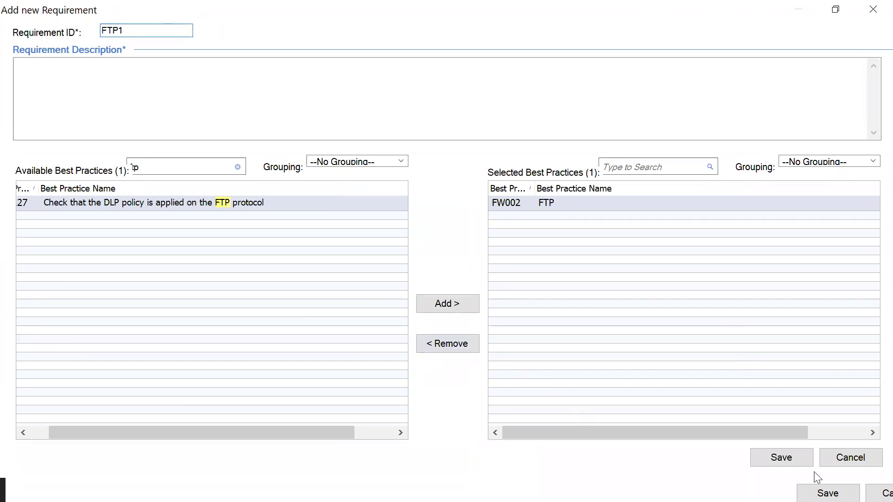
left_click(777, 458)
left_click(514, 314)
left_click(84, 71)
type("FTP")
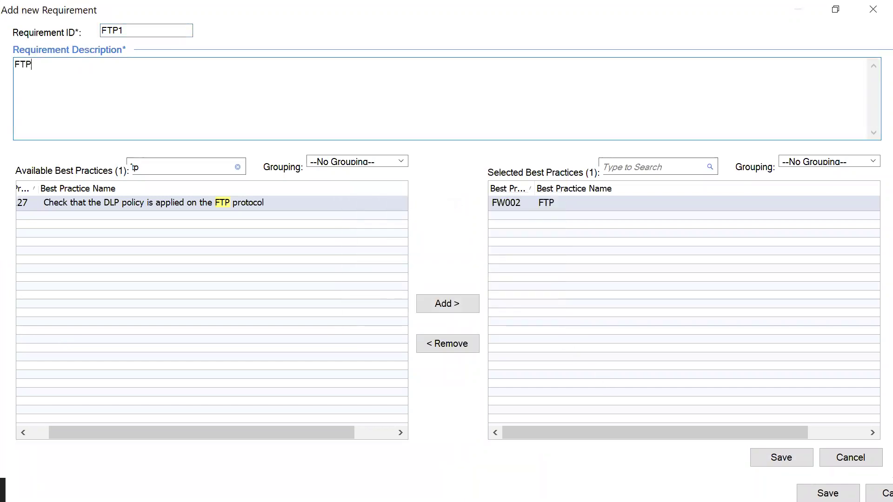
left_click(763, 462)
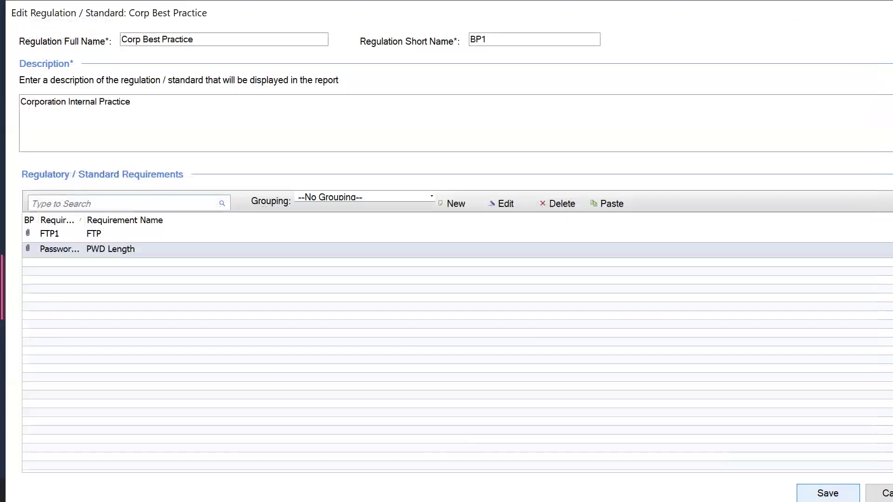
left_click(810, 491)
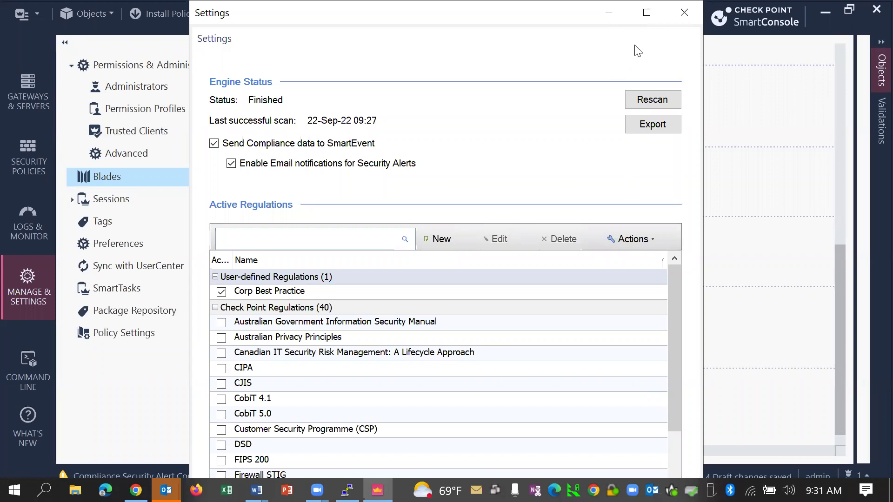
left_click(683, 16)
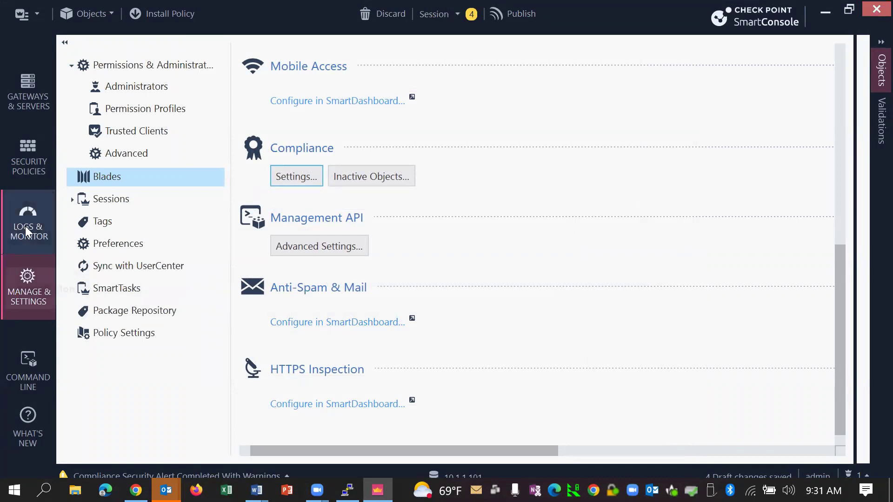
In Logs & Monitor, close the old Compliance Blade view and open the Compliance Blade report from the report catalogue
left_click(36, 235)
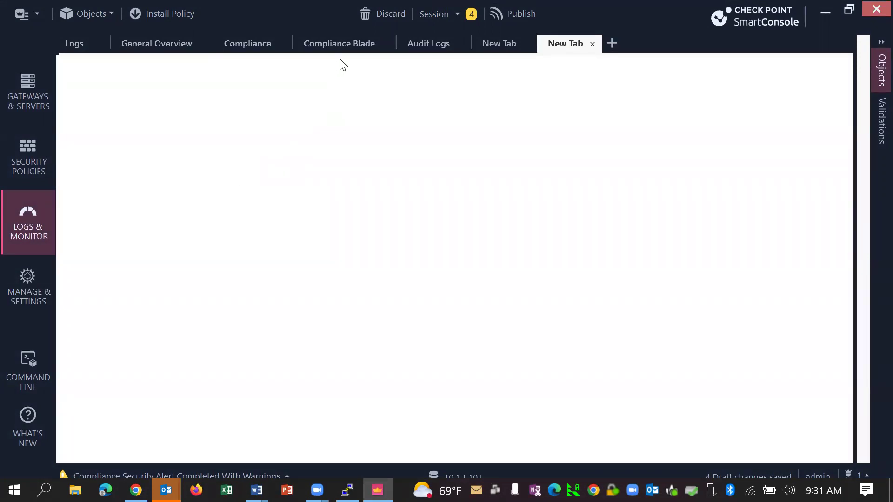
left_click(344, 46)
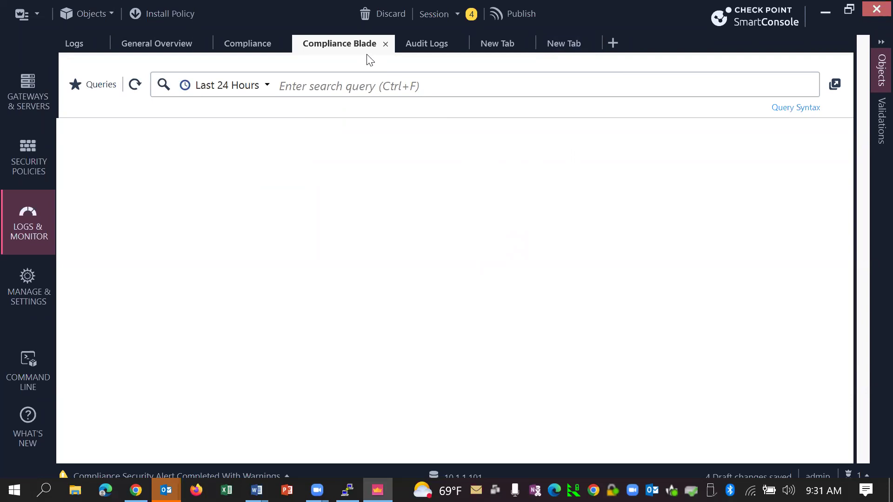
left_click(385, 43)
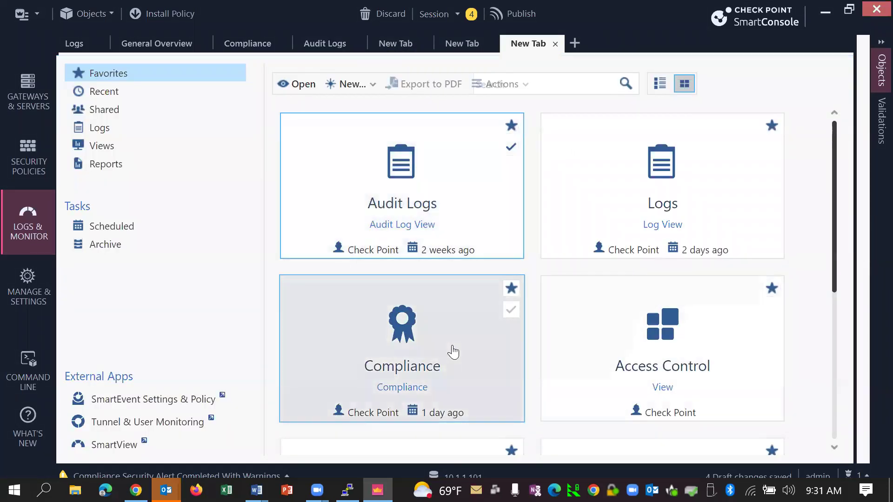
left_click(116, 164)
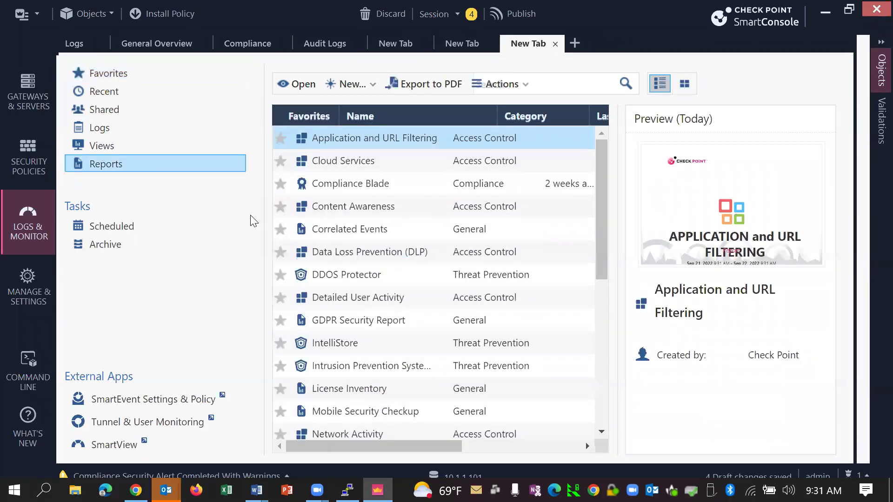
left_click(404, 191)
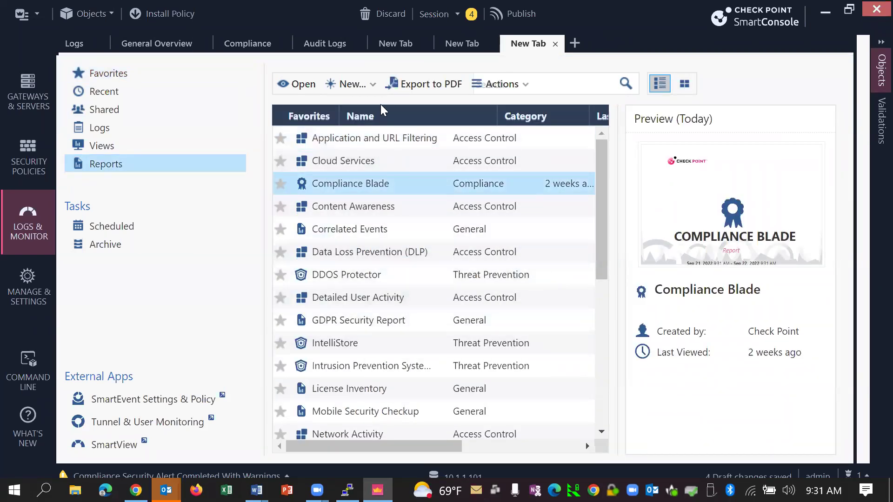
double_click(388, 185)
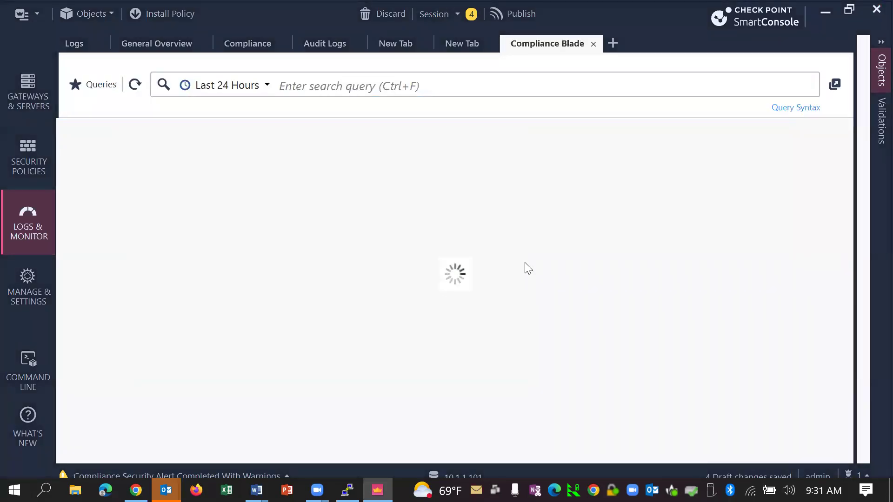
Examine the report's Overview page, including the Security Best Practices and Security Status by Blades charts
scroll(721, 225, "down", 10)
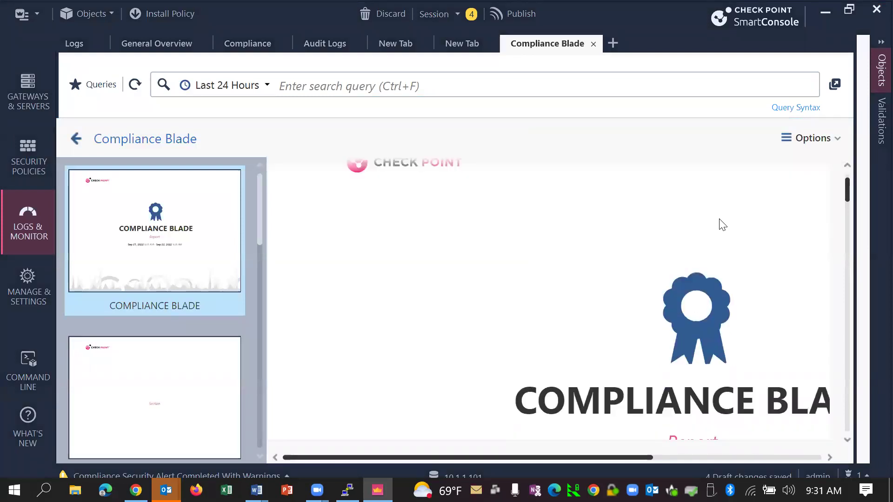
scroll(721, 219, "down", 2)
scroll(722, 219, "up", 6)
scroll(722, 218, "down", 4)
scroll(725, 224, "down", 6)
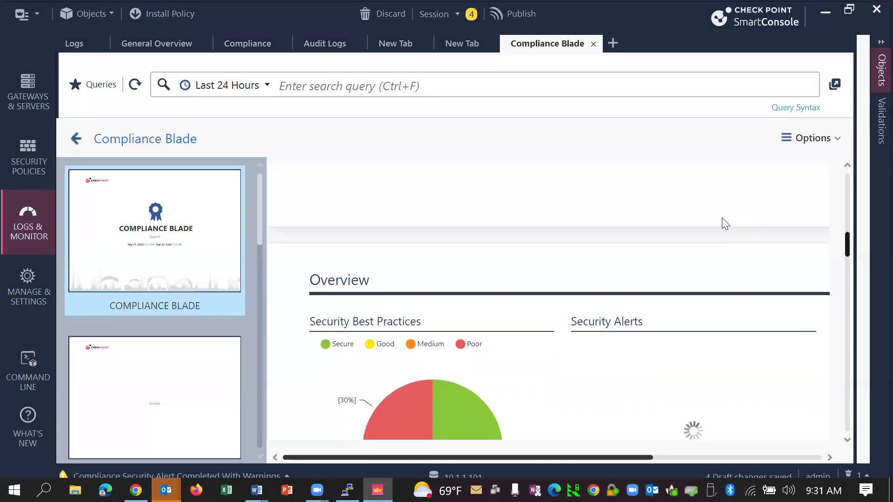
scroll(722, 219, "down", 5)
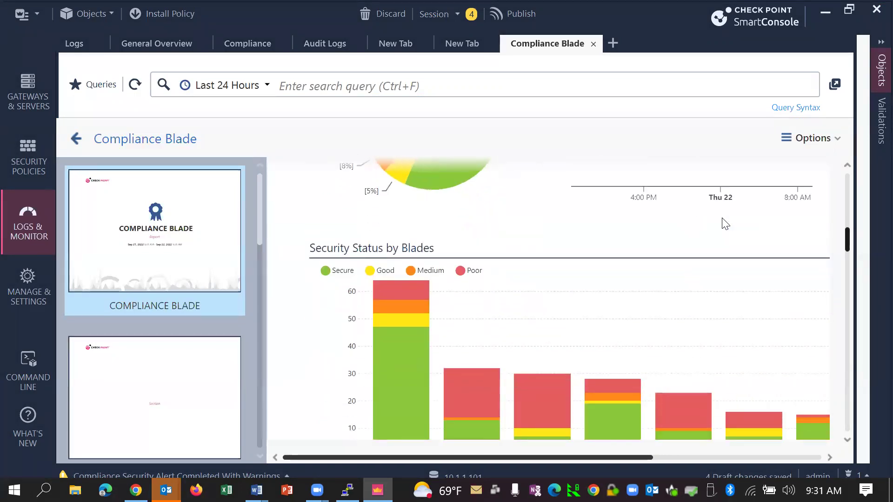
scroll(724, 223, "down", 2)
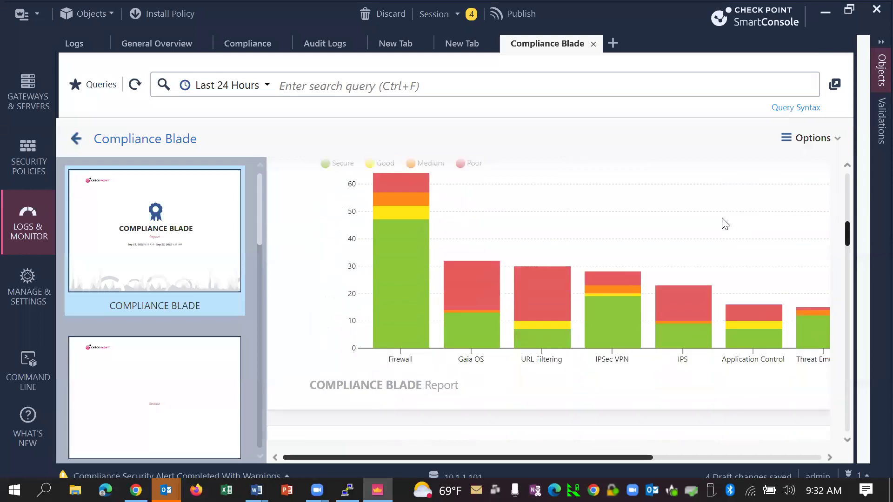
Read through the report's best practice tables, from the Poor Security section to the start of Secure Security
scroll(724, 224, "down", 5)
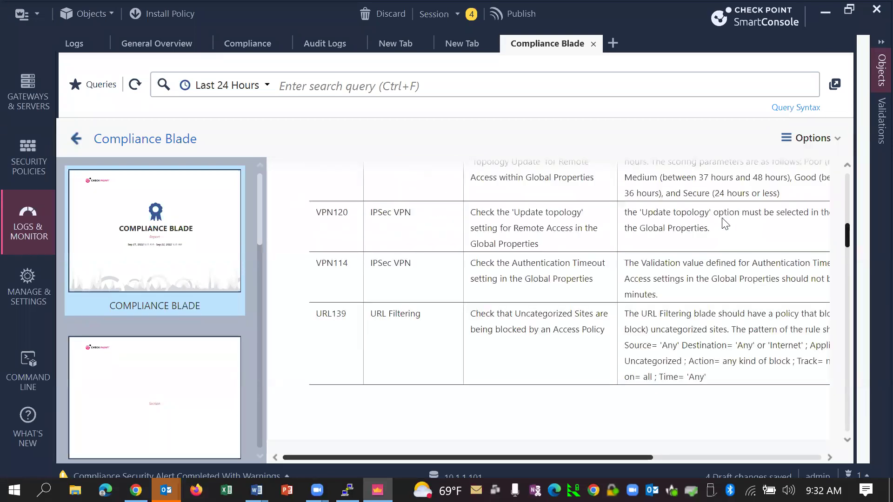
scroll(723, 222, "up", 3)
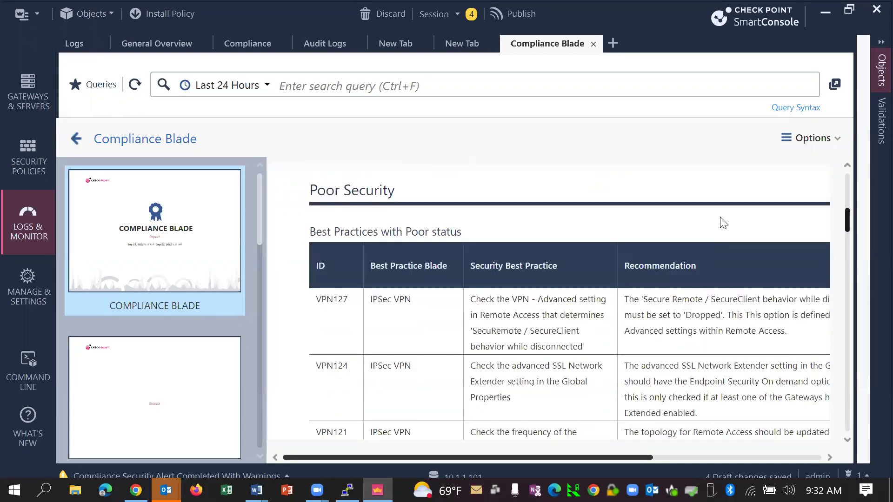
scroll(723, 222, "down", 6)
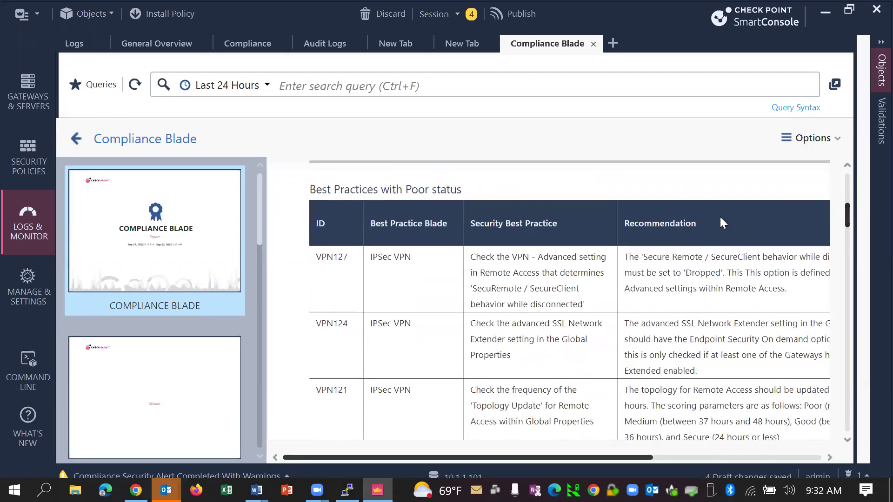
scroll(722, 222, "down", 3)
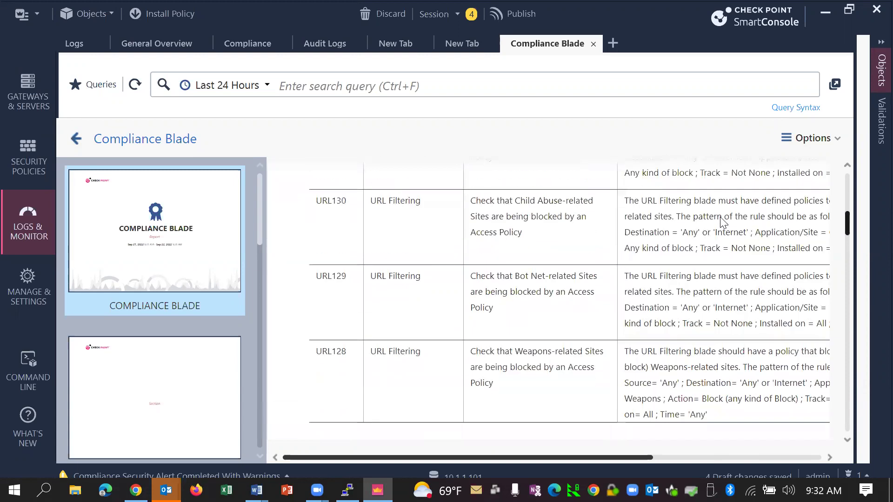
scroll(722, 222, "down", 8)
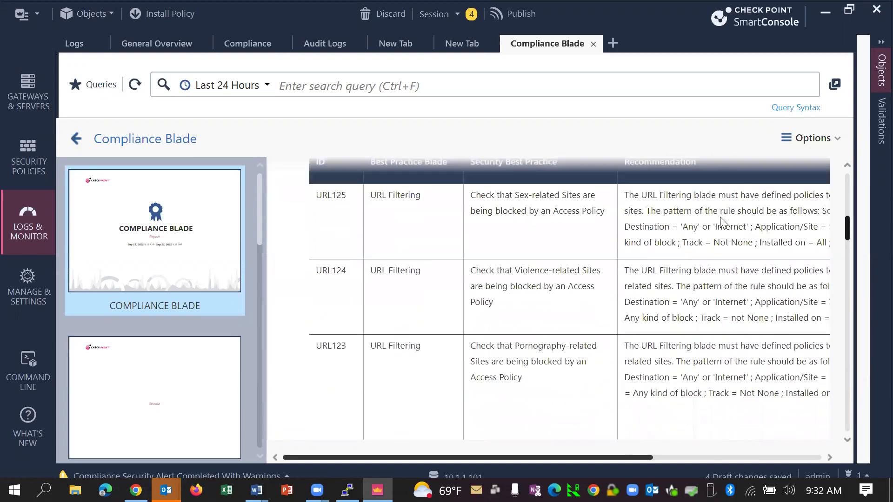
scroll(719, 216, "down", 10)
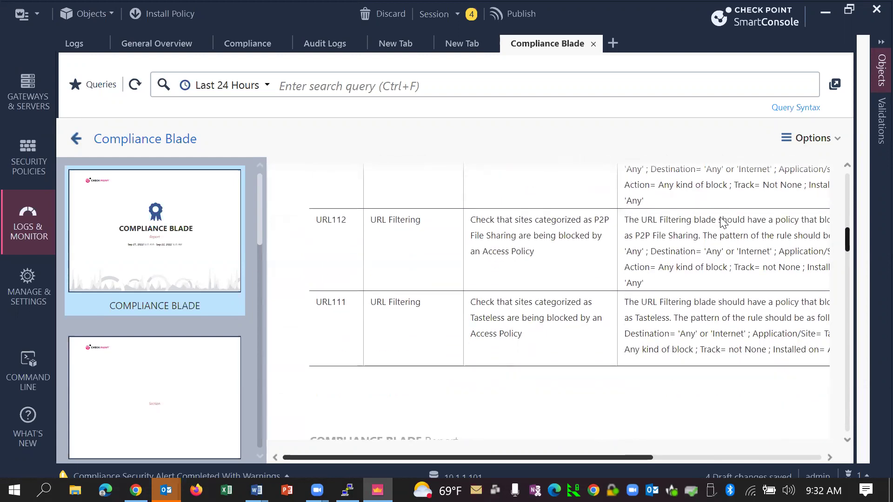
scroll(722, 222, "down", 12)
scroll(722, 222, "down", 12)
scroll(720, 217, "down", 12)
scroll(722, 223, "down", 12)
scroll(719, 232, "down", 12)
scroll(713, 250, "down", 10)
scroll(847, 314, "down", 12)
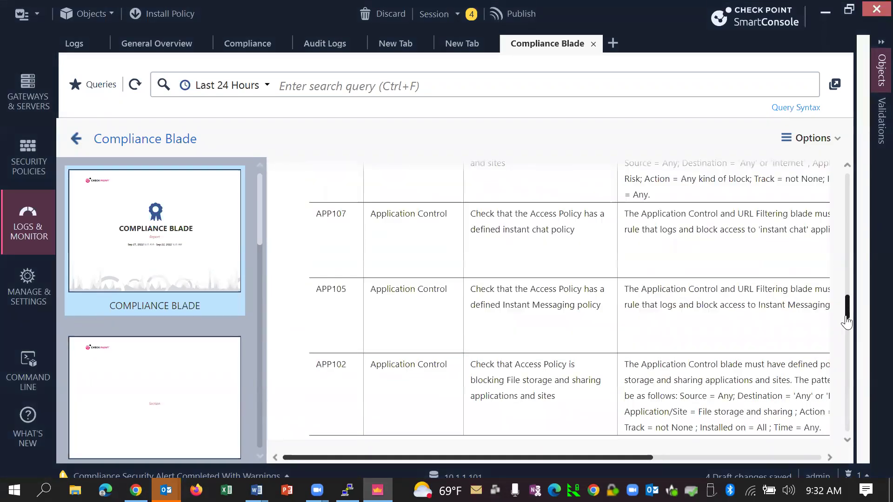
left_click_drag(845, 328, 844, 392)
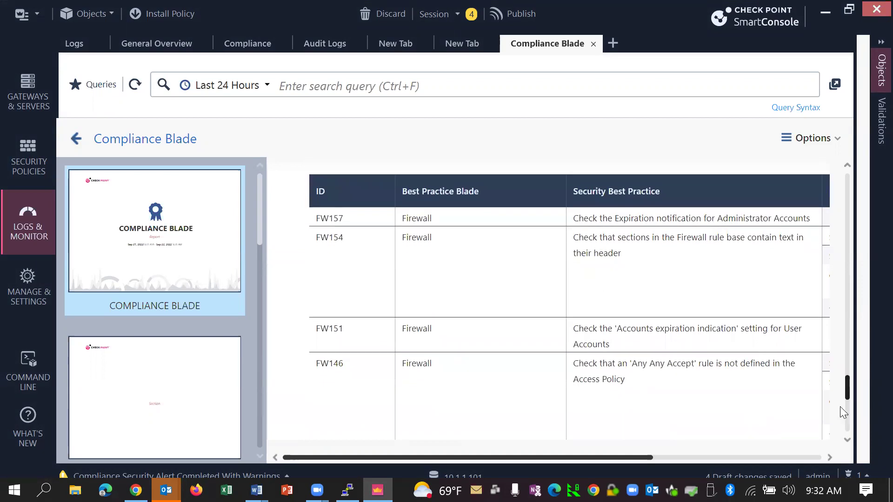
scroll(840, 406, "down", 10)
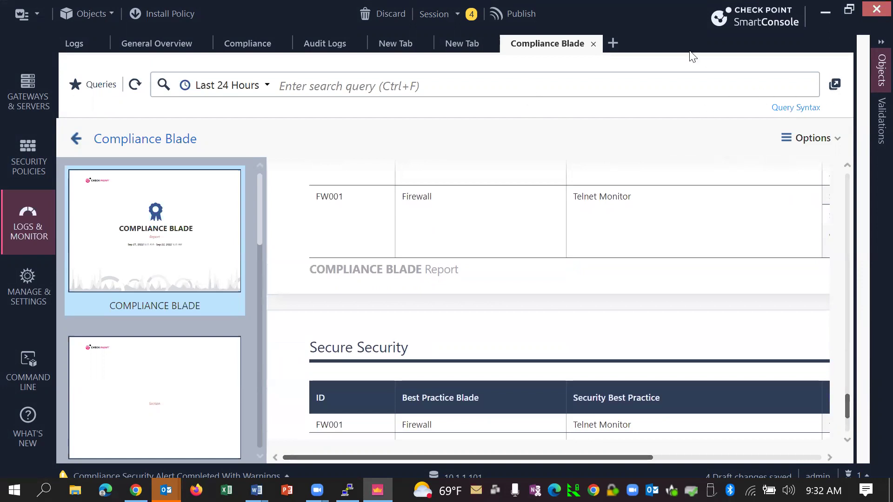
Show the report catalogue in a new view tab and look at the options for creating a view or report
left_click(612, 43)
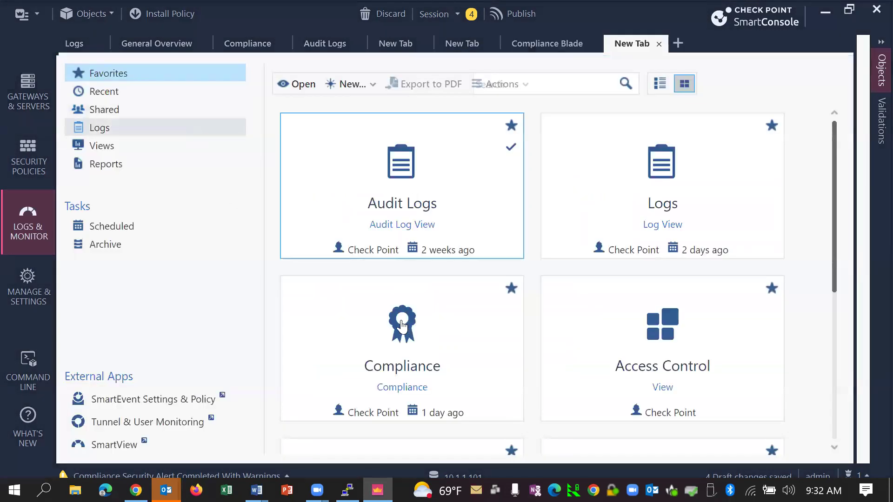
left_click(149, 167)
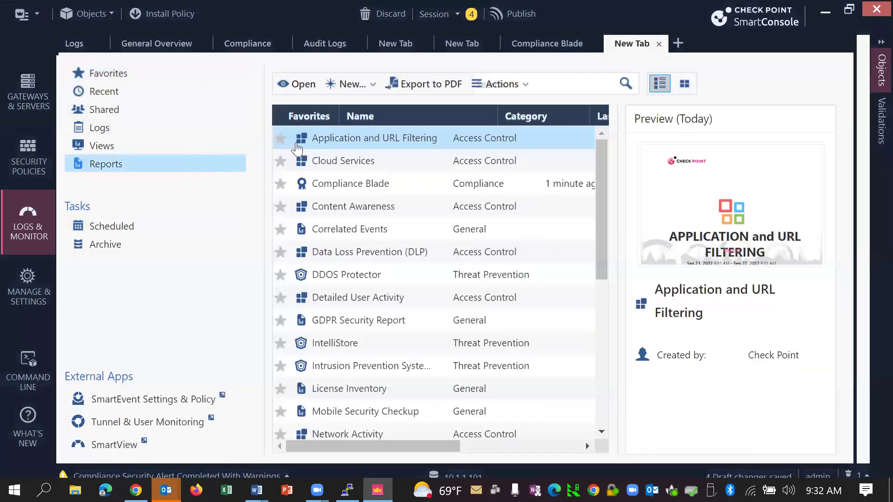
left_click(371, 91)
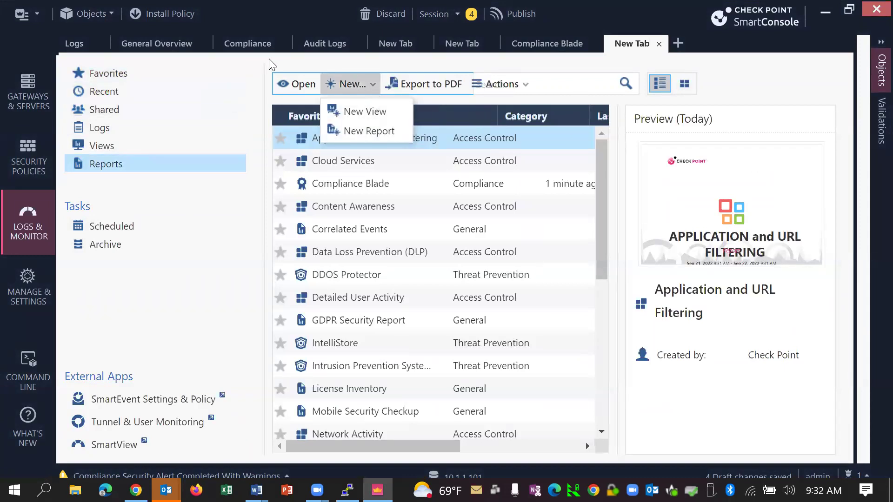
left_click(253, 68)
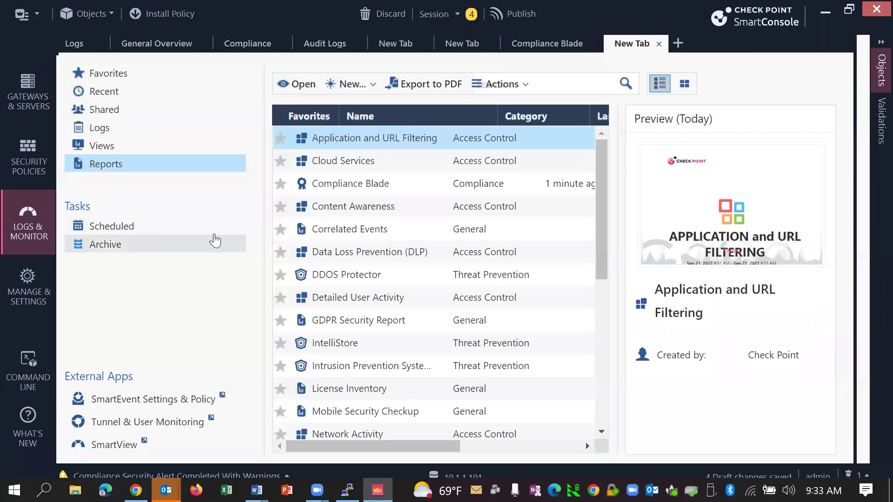
Inspect the scheduled PDF export settings for the Application and URL Filtering report and leave without saving
left_click(529, 84)
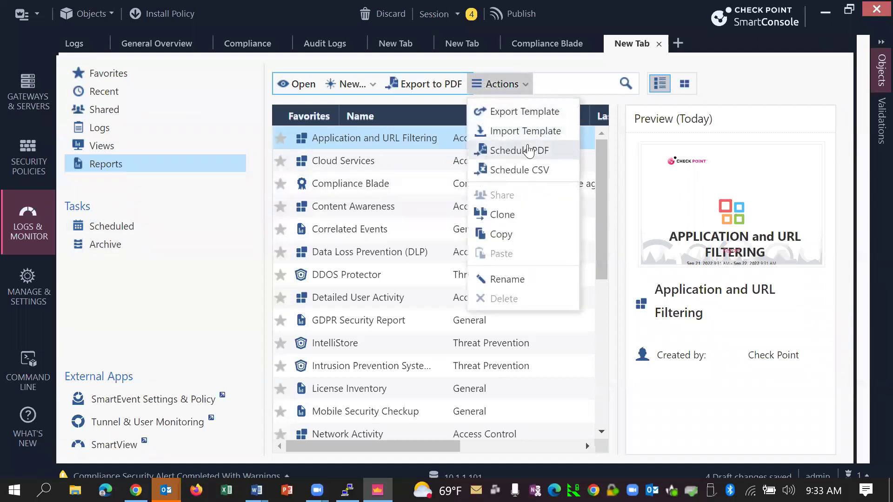
left_click(528, 151)
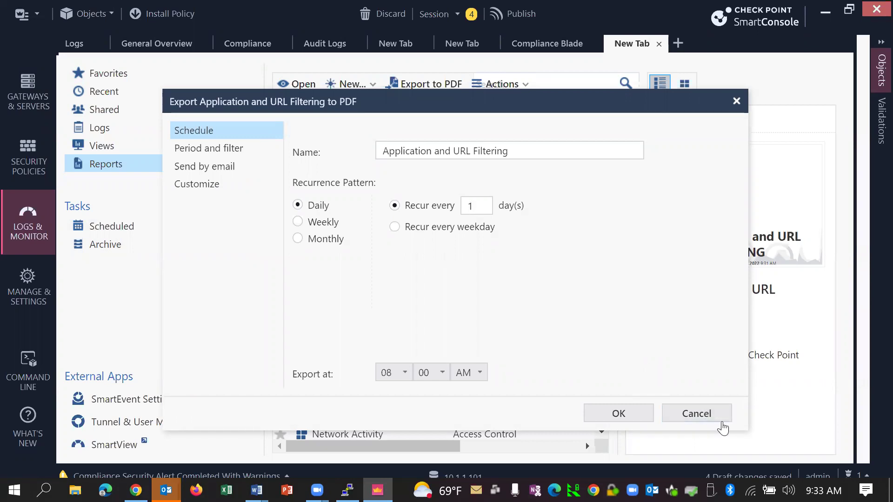
left_click(720, 420)
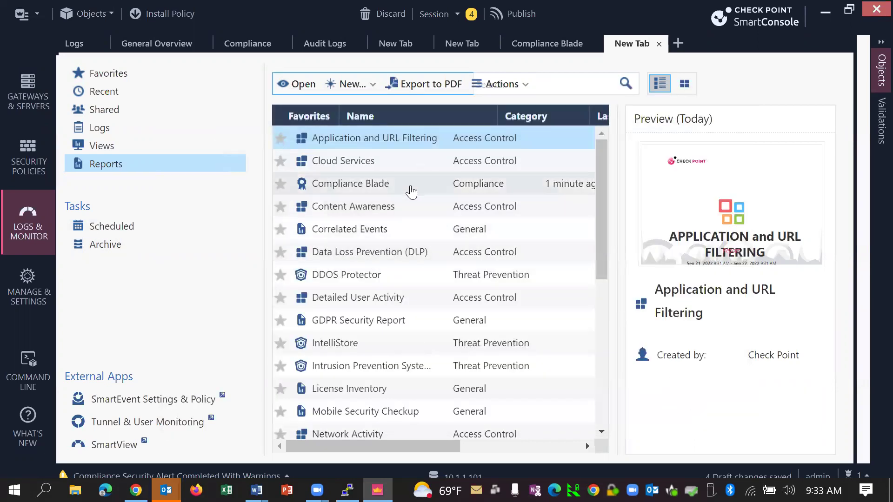
Review the Compliance Blade report's scheduled PDF export settings for schedule, period and filter, email and page size, and leave without saving
left_click(410, 187)
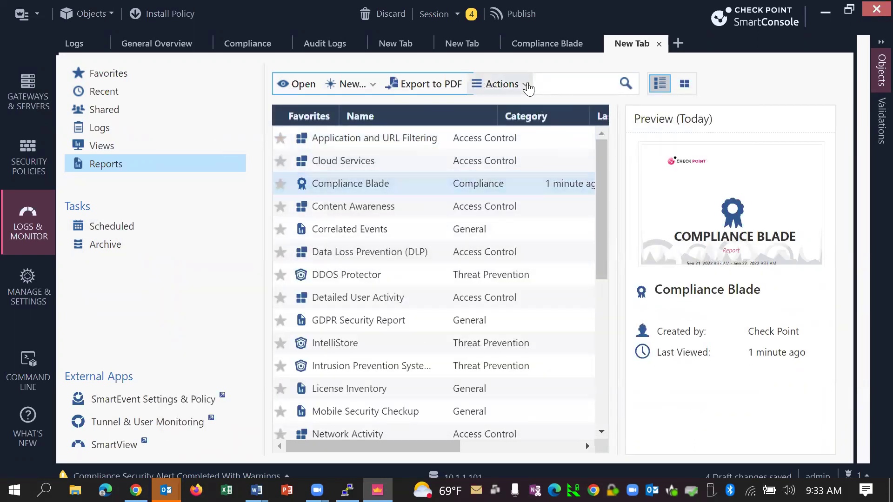
left_click(502, 84)
left_click(498, 149)
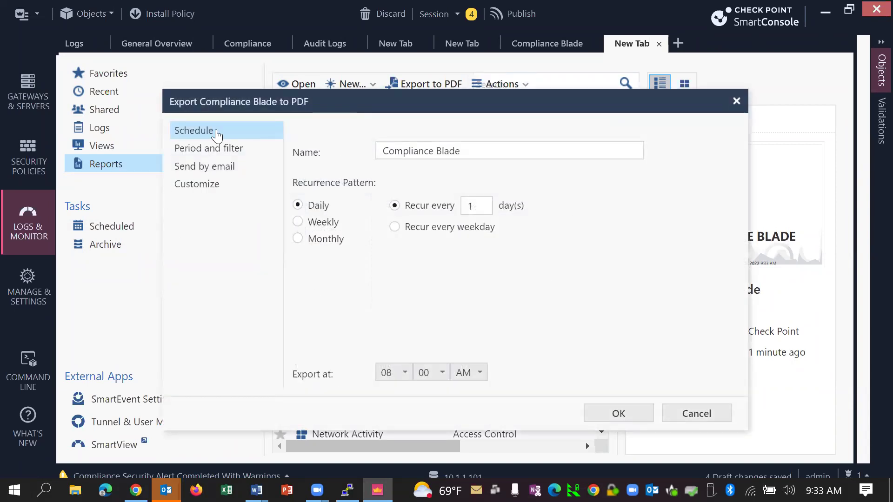
left_click(201, 151)
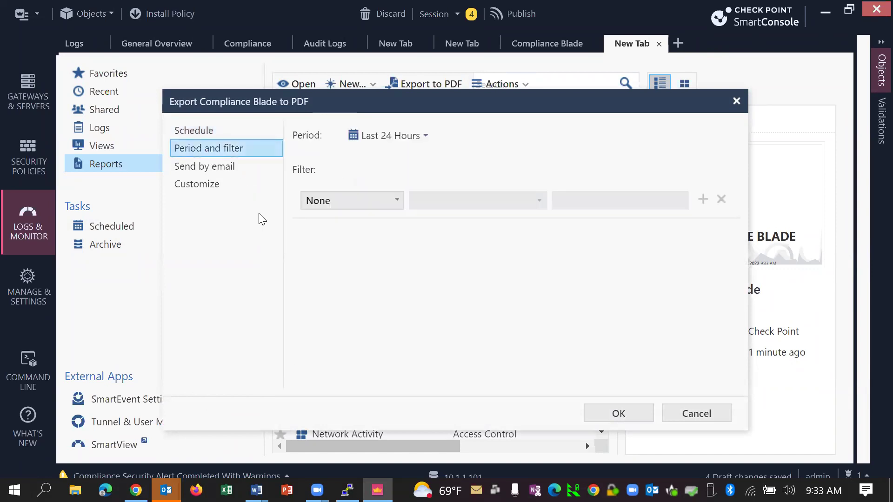
left_click(221, 169)
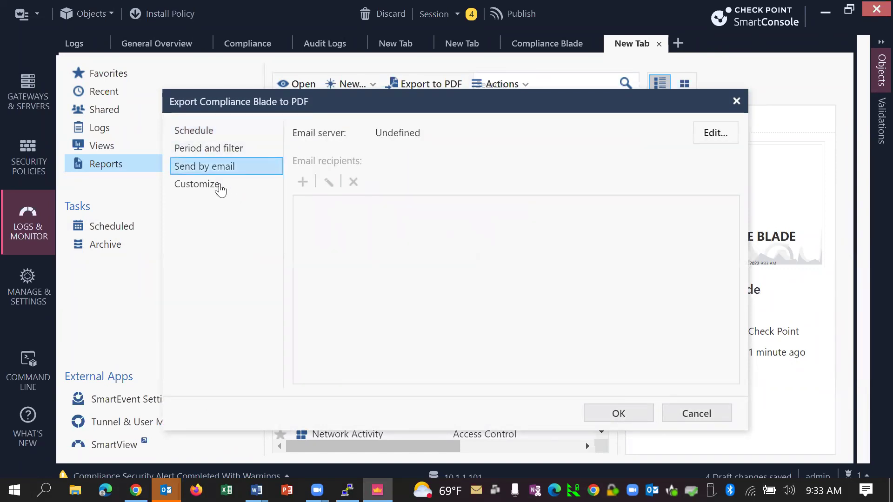
left_click(218, 188)
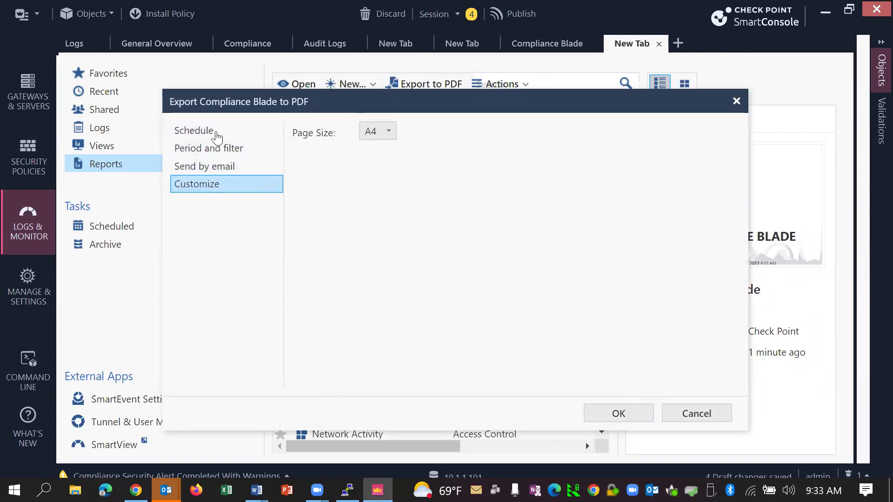
left_click(215, 133)
left_click(678, 414)
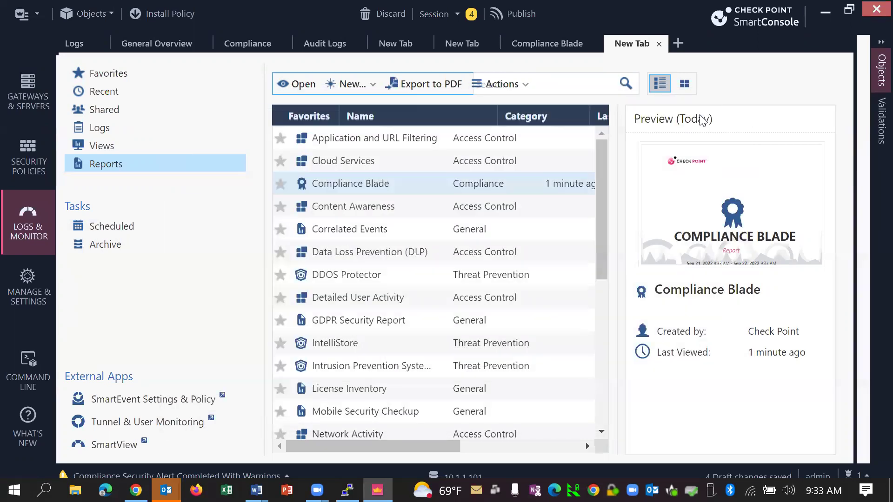